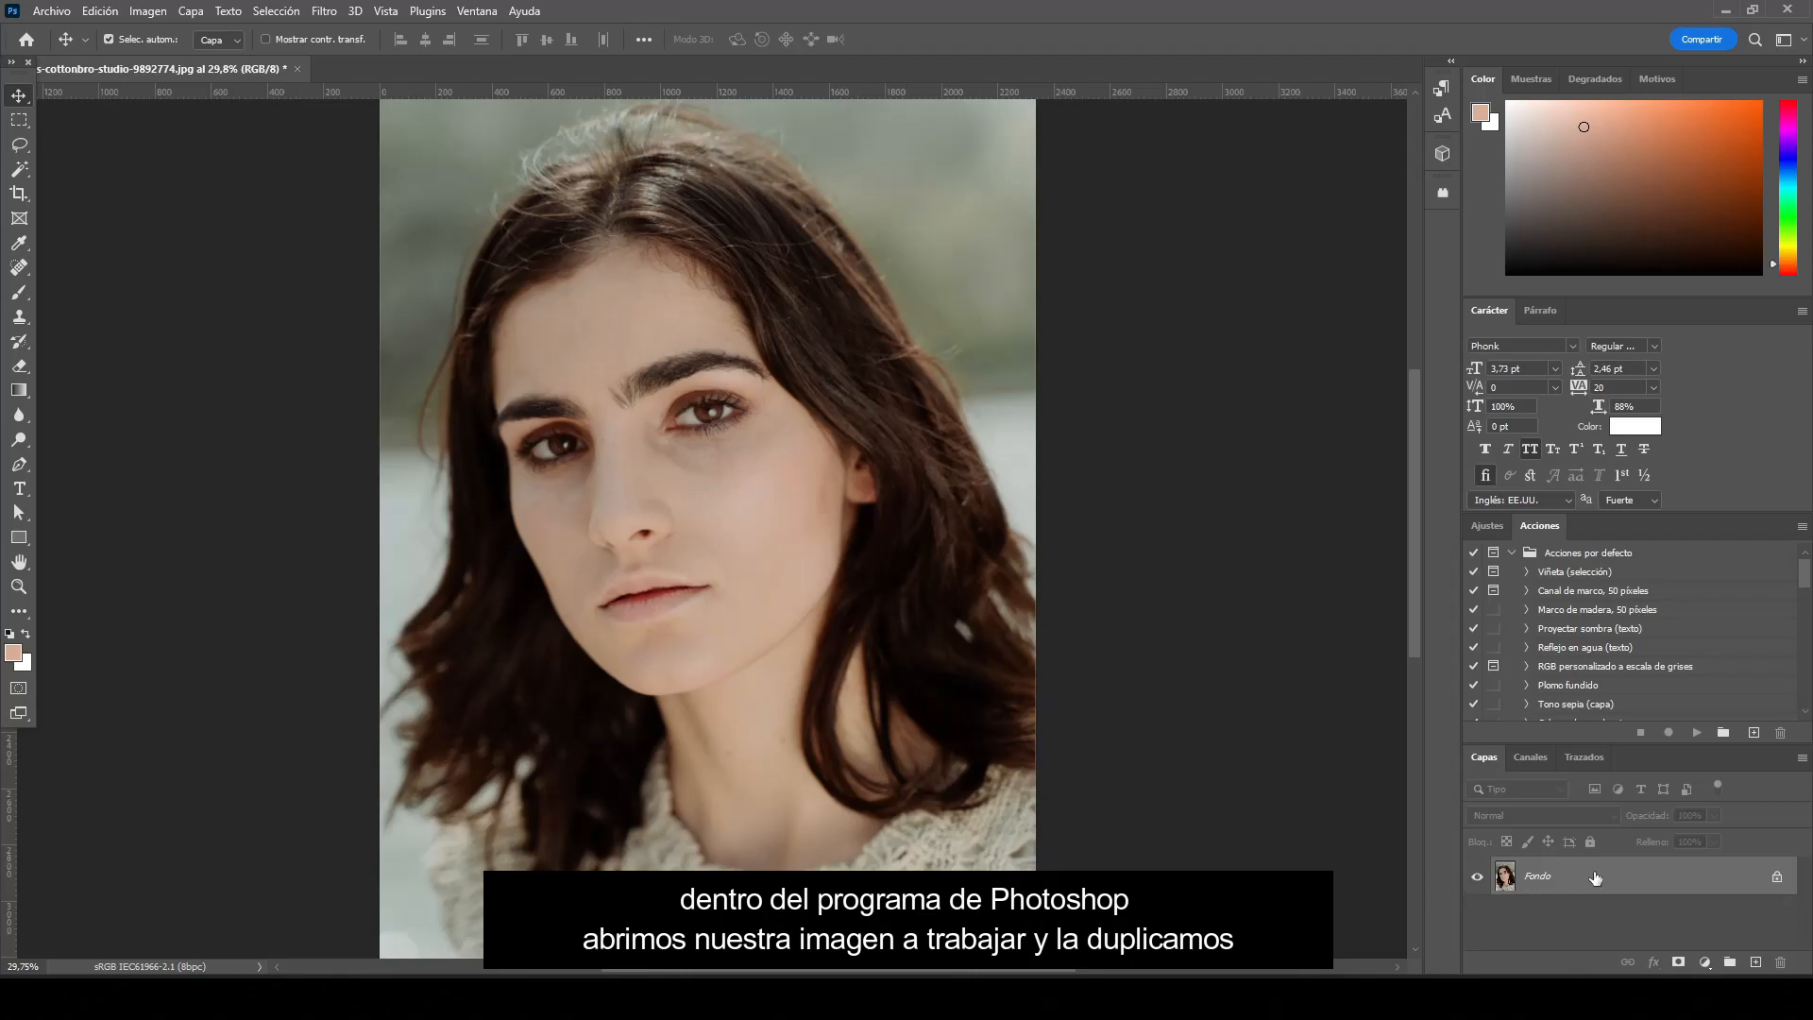
- Duplicate the Fondo layer and give the copy the gray layer color
left_click_drag(1743, 873, 1755, 961)
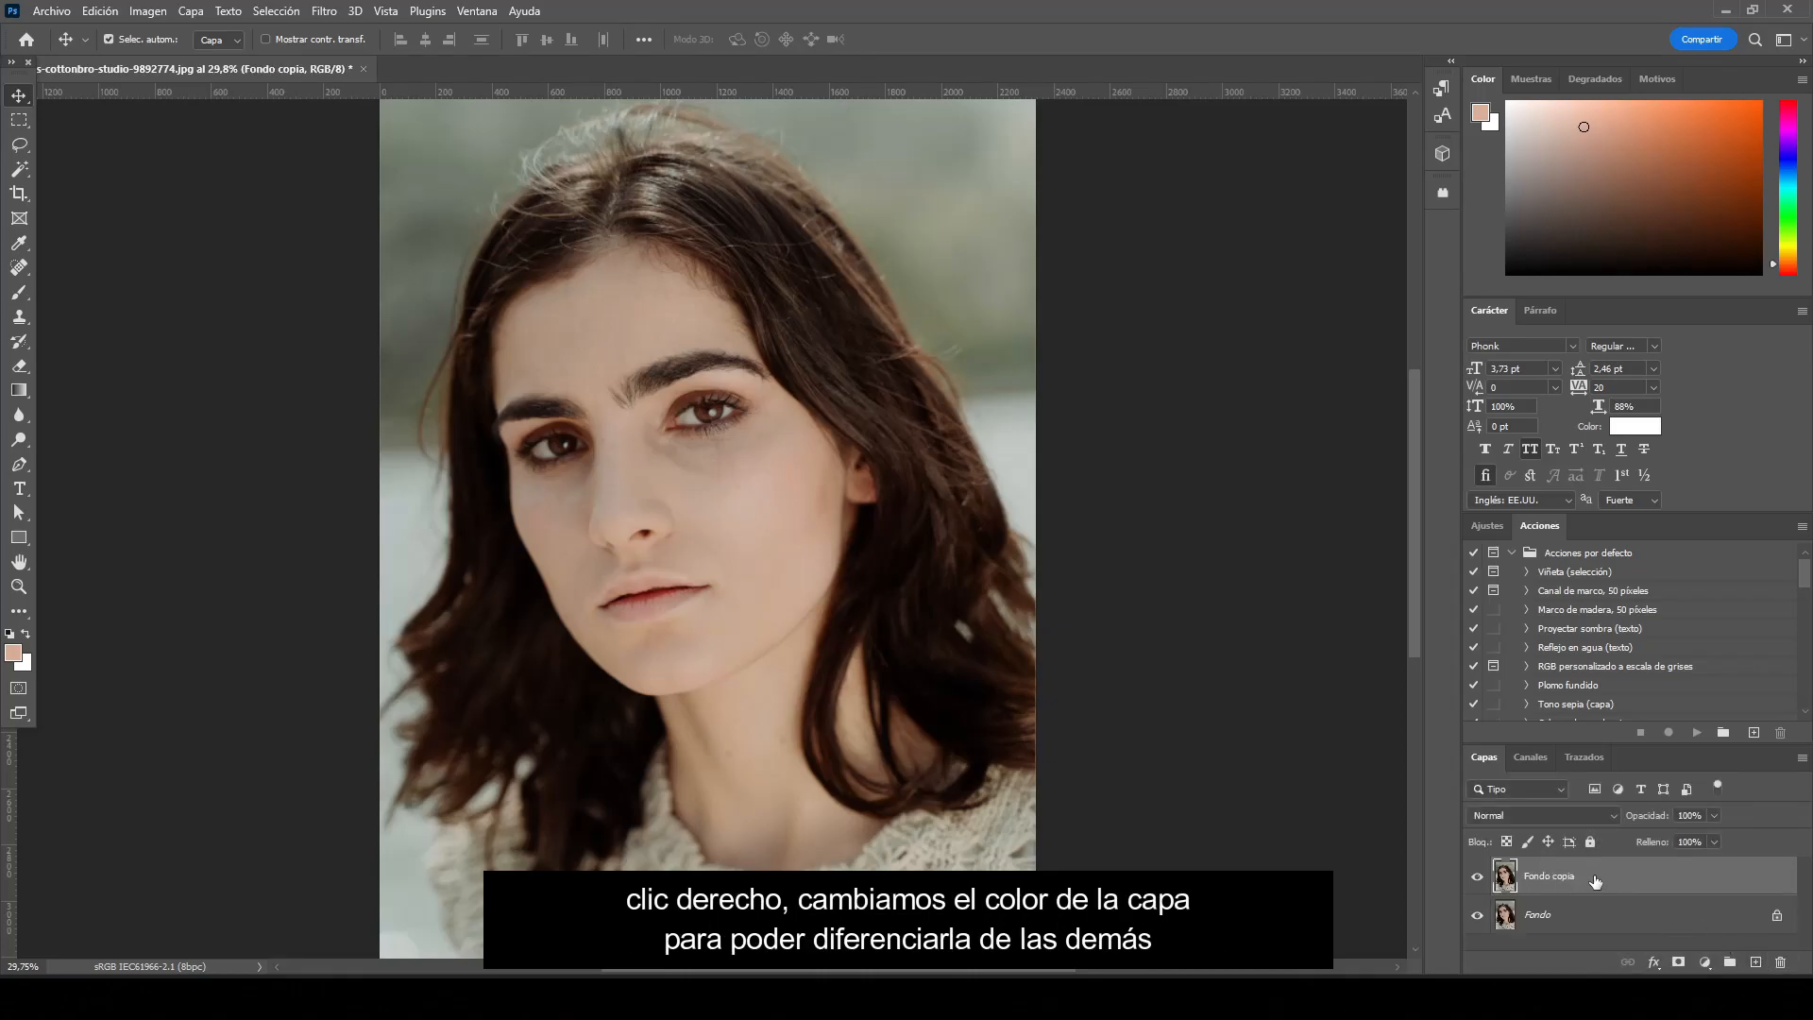
right_click(1594, 880)
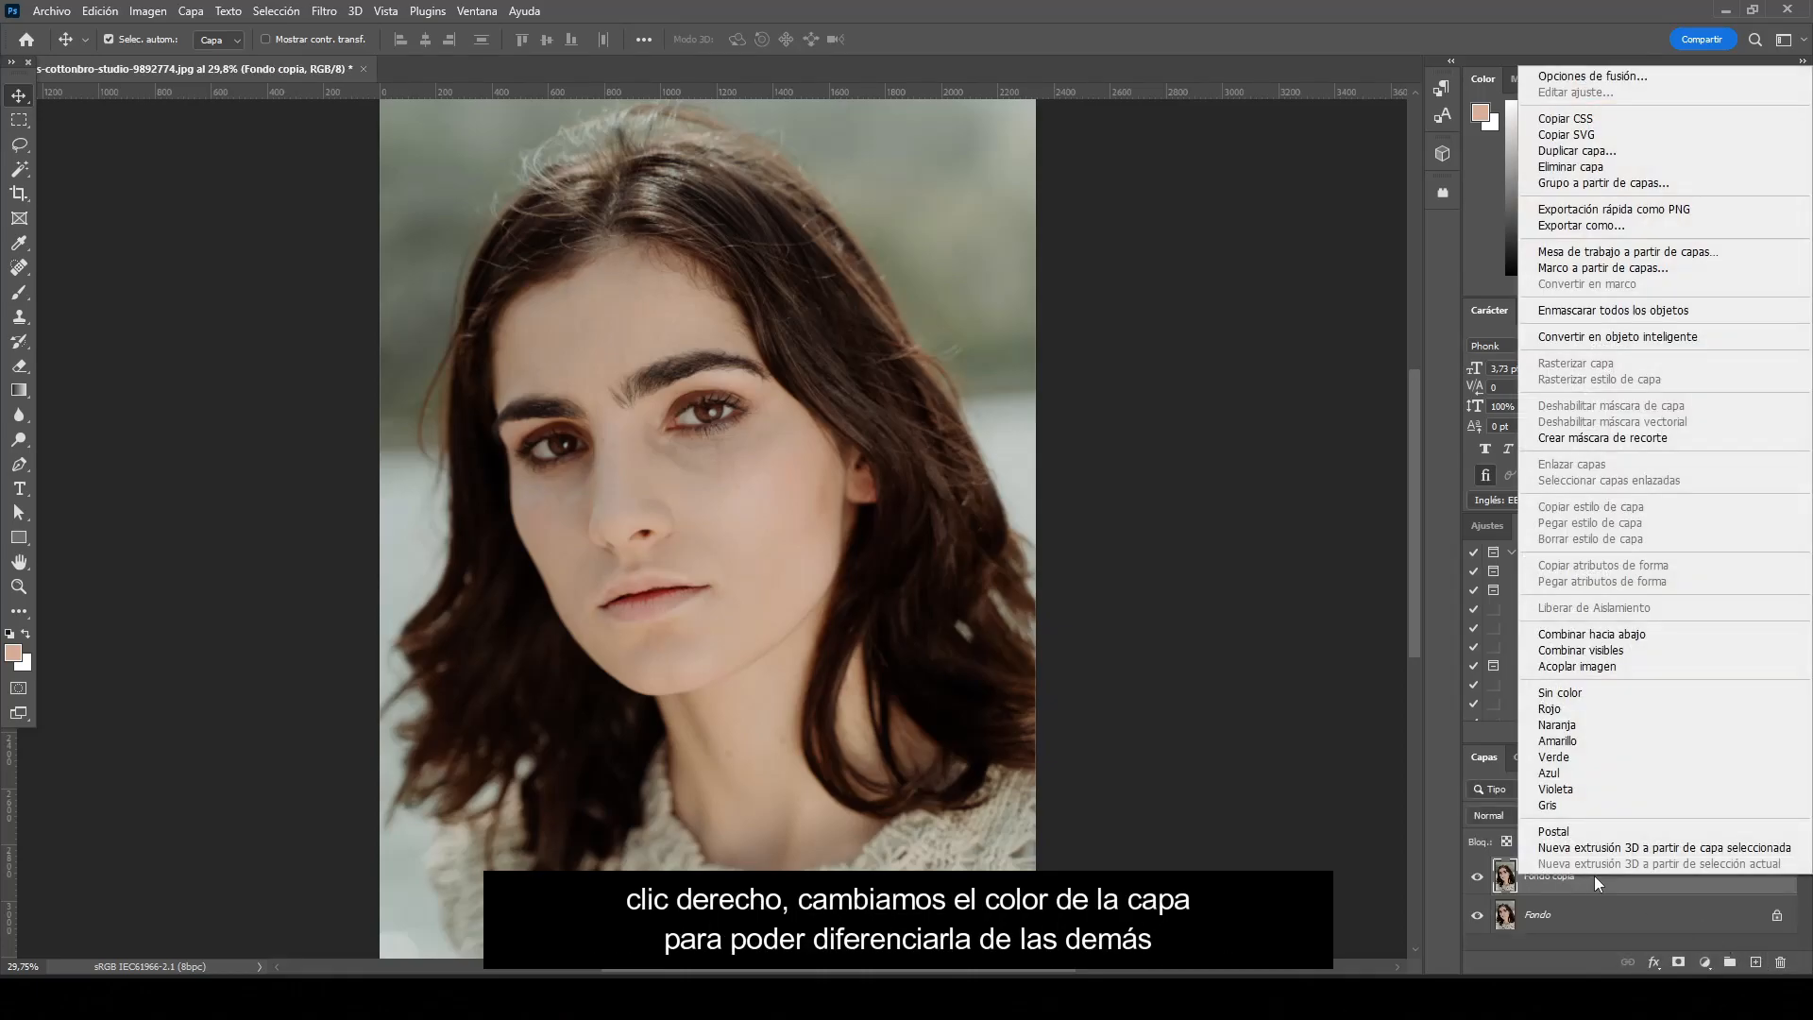
left_click(1590, 808)
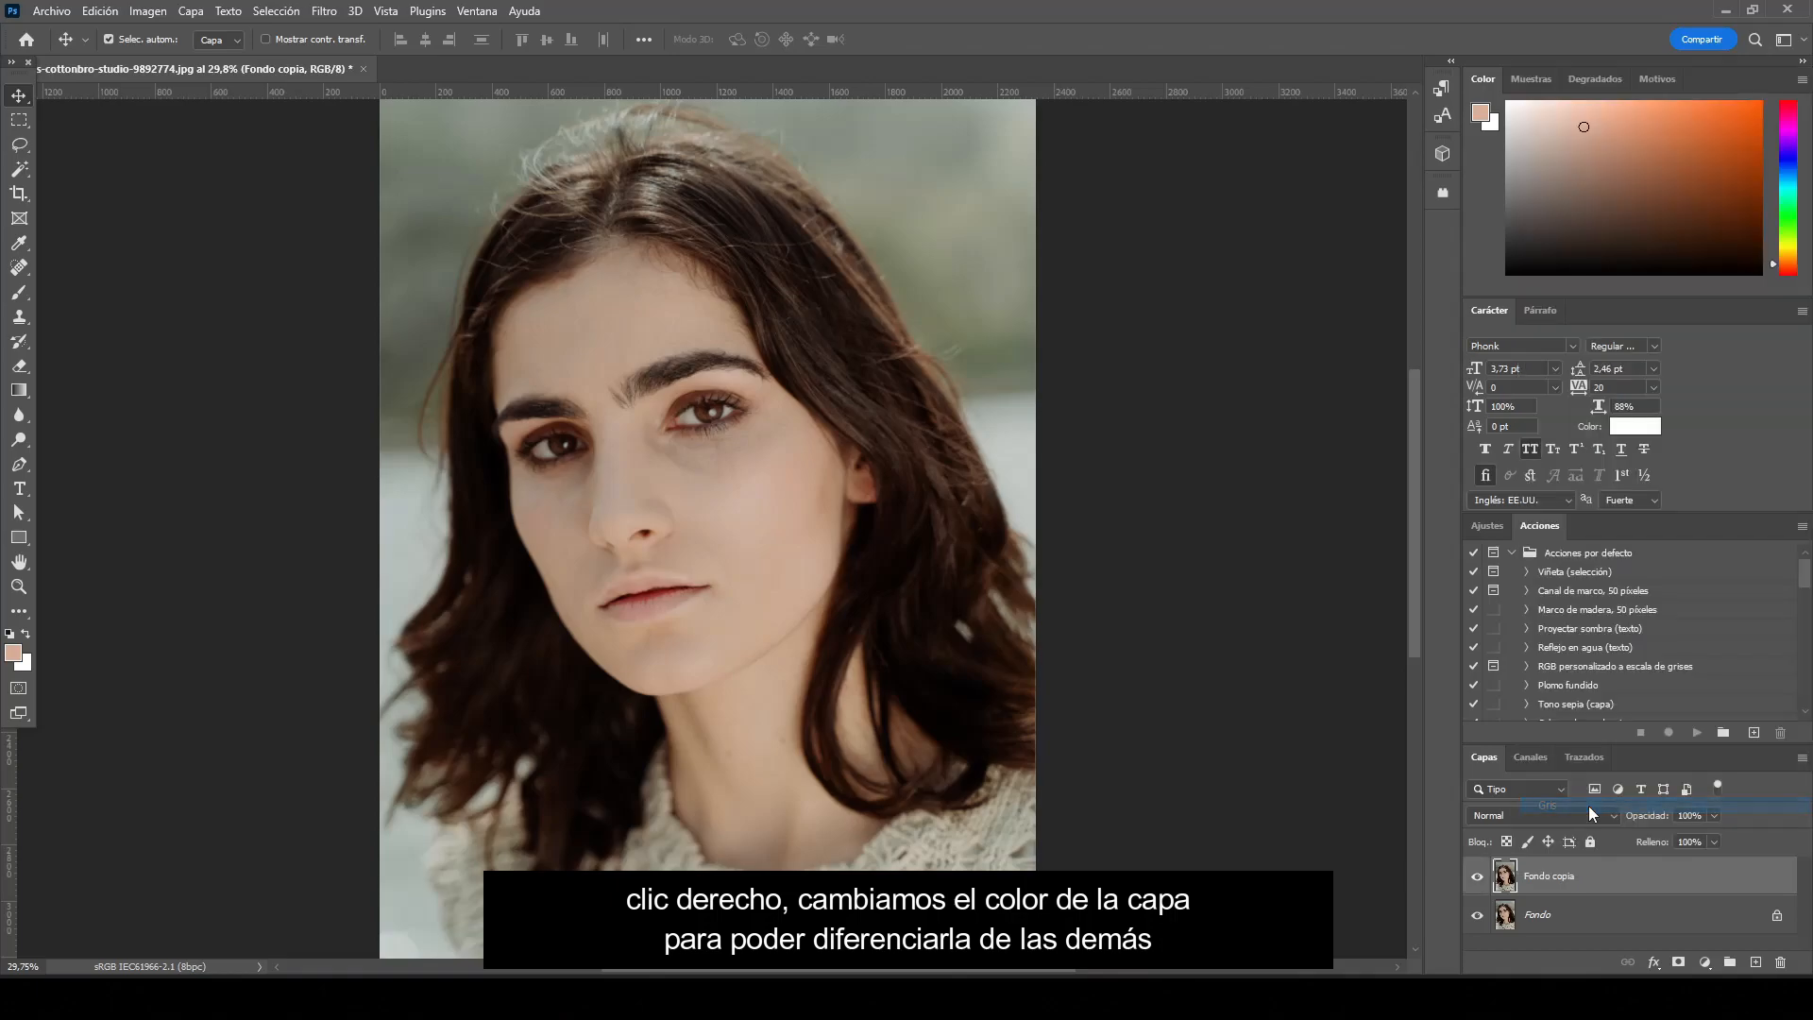
- Rename the duplicated layer as MODELO
double_click(1556, 875)
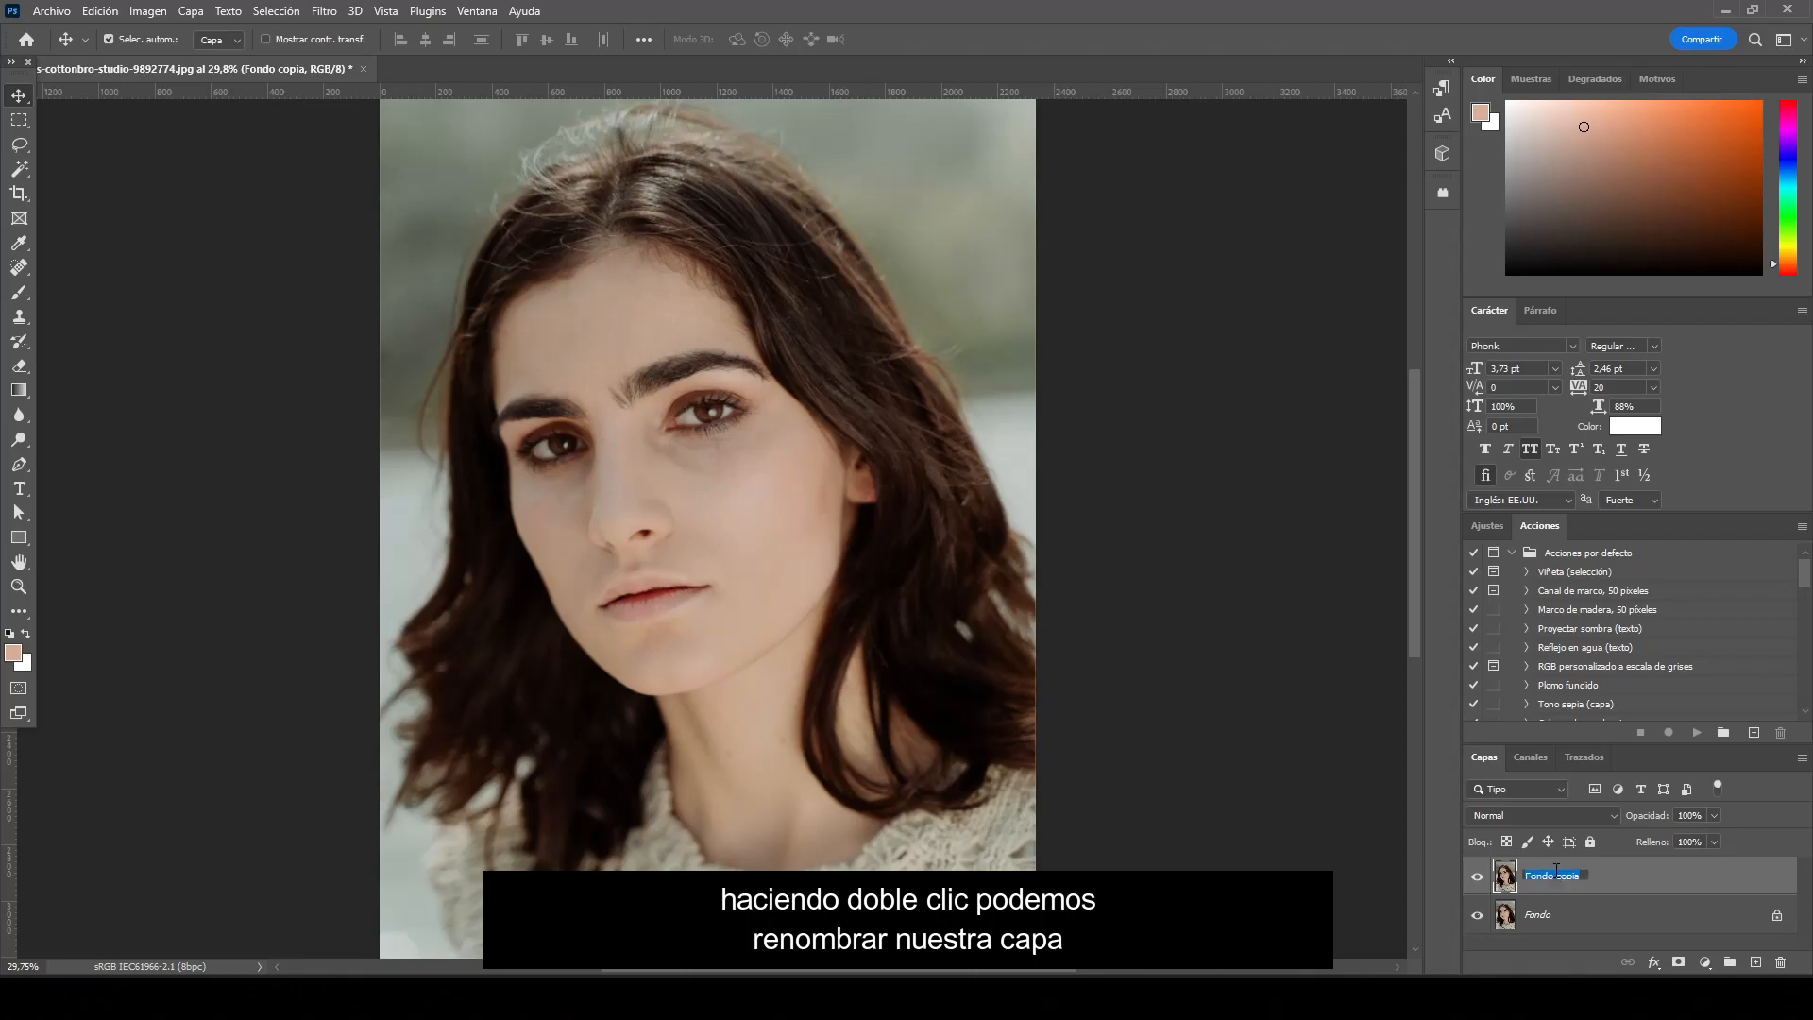
type("MODELO")
key("Return")
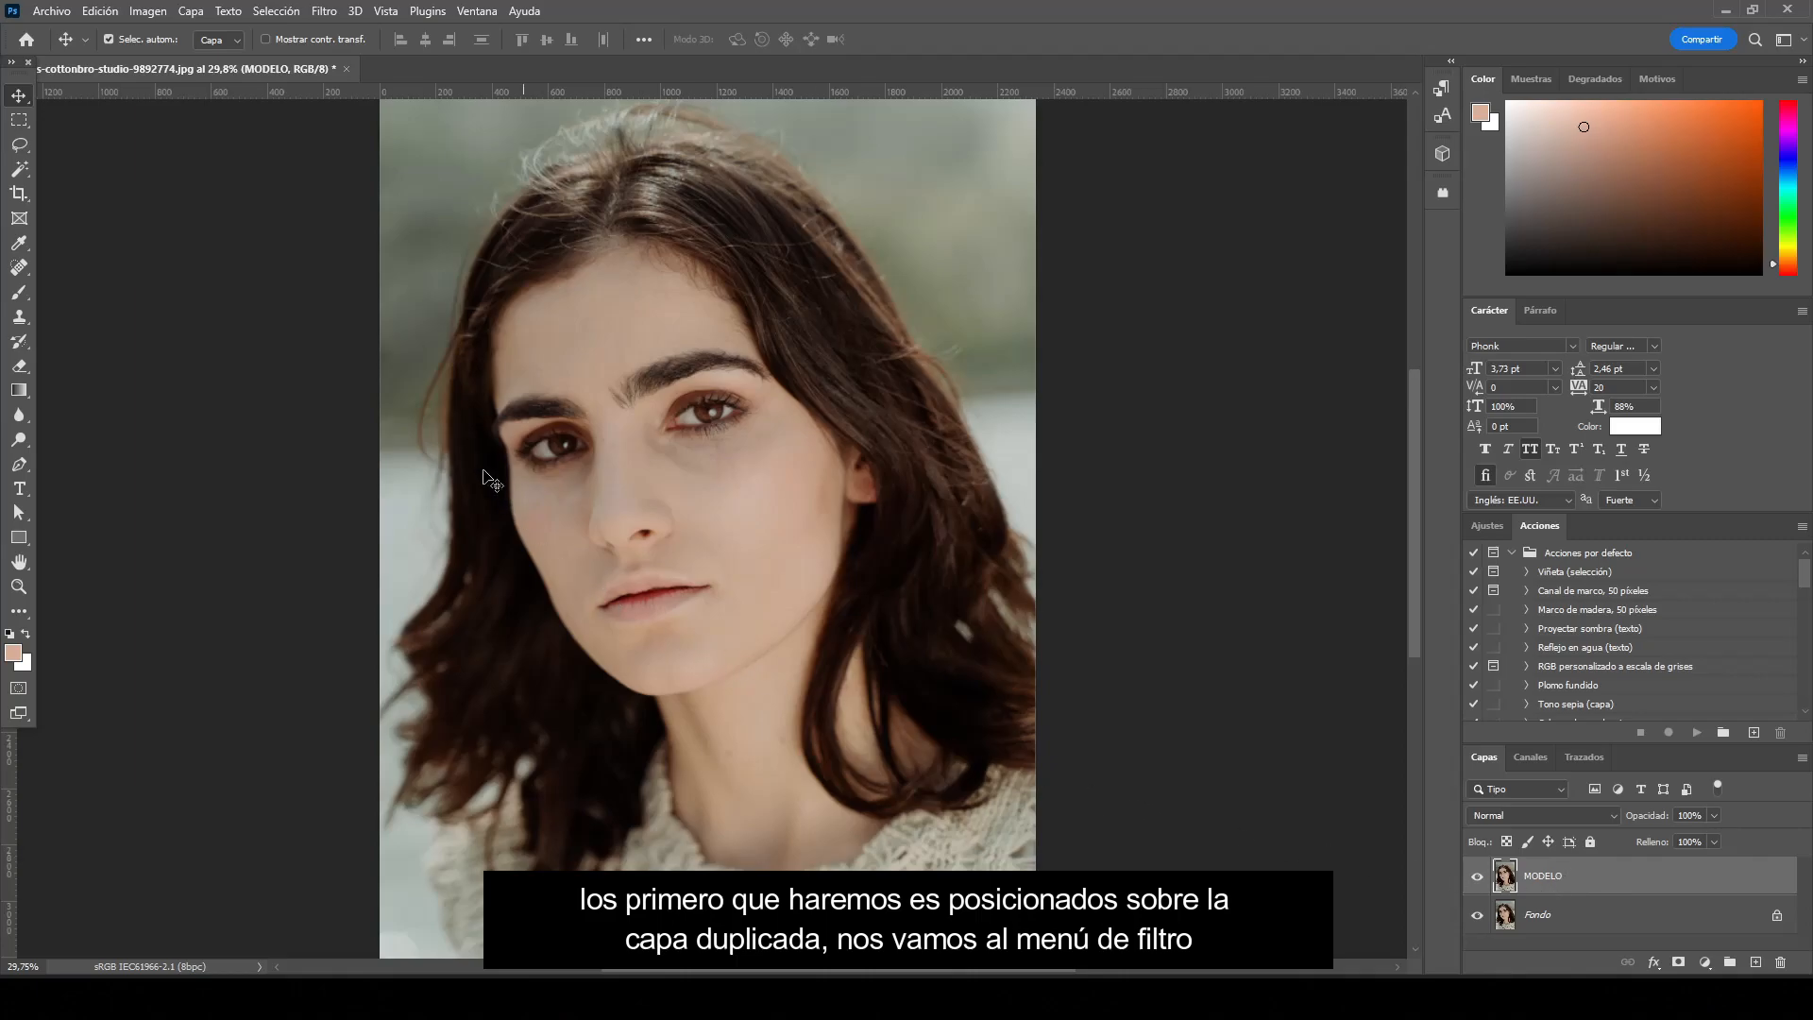
- Start the Camera Raw filter on the MODELO layer and set the basic exposure to -0.10 and texture to +15
left_click(323, 12)
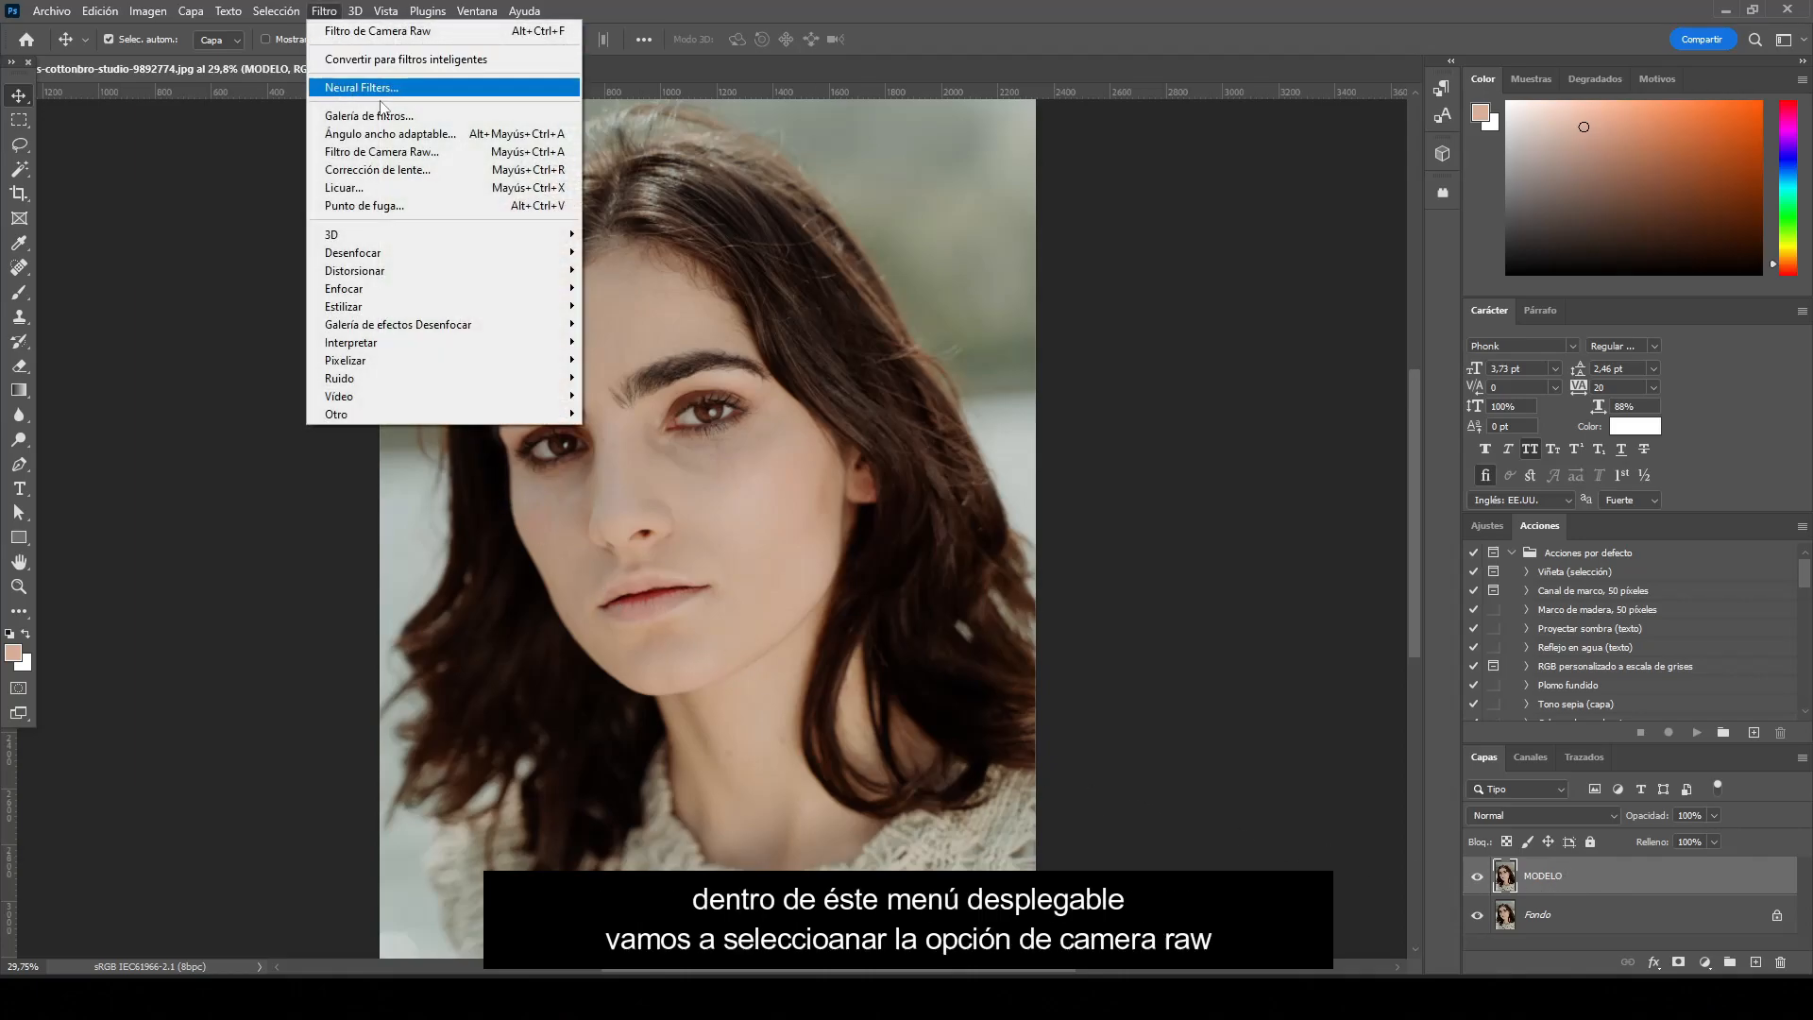
left_click(461, 154)
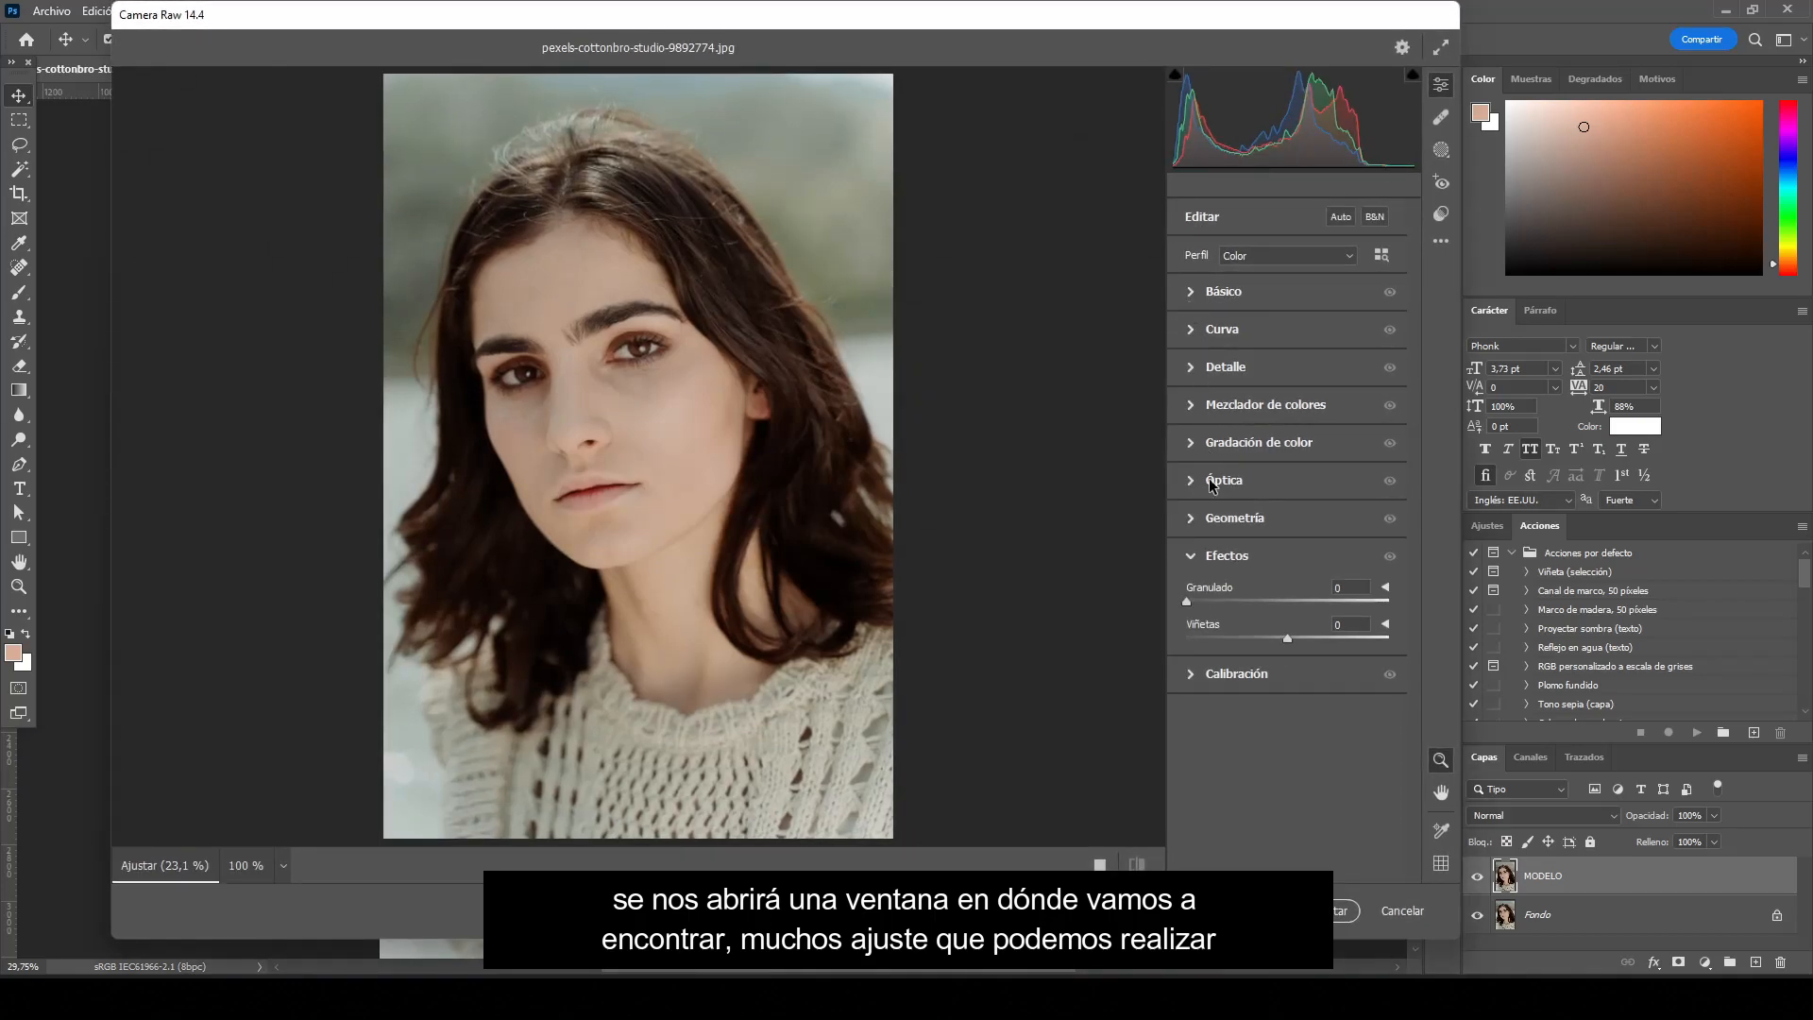
left_click(1192, 293)
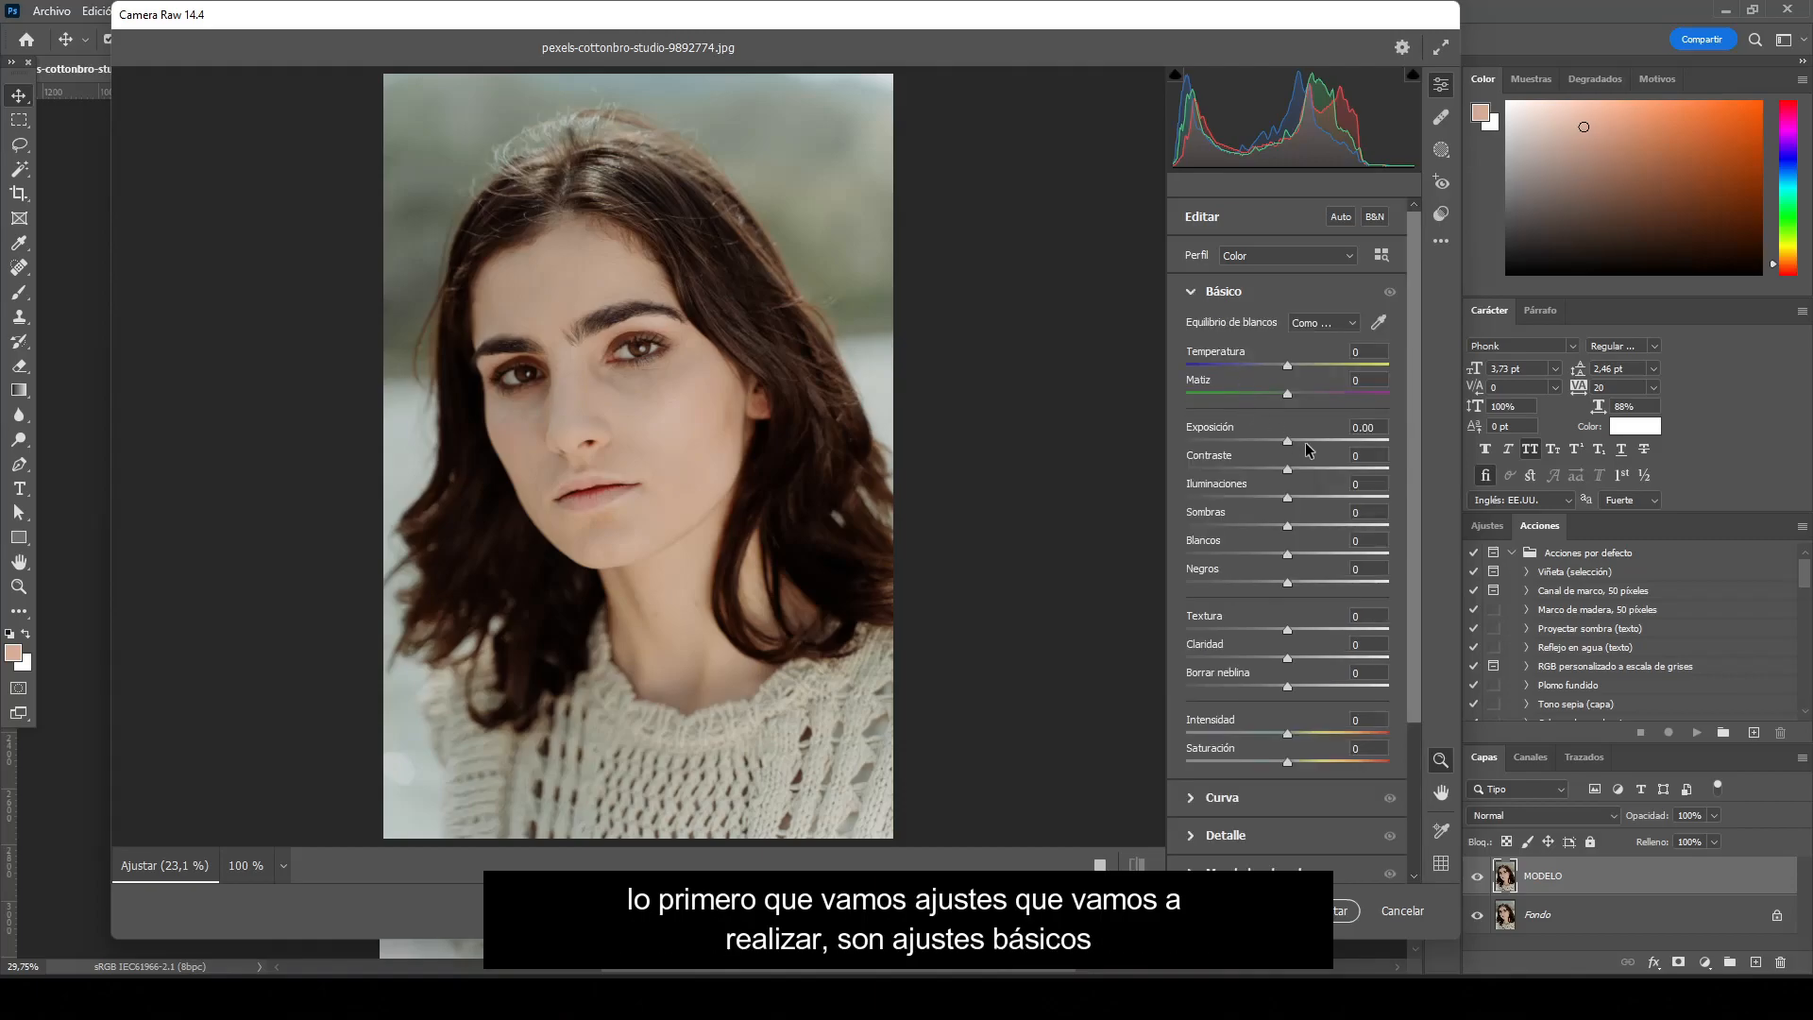
left_click(1371, 424)
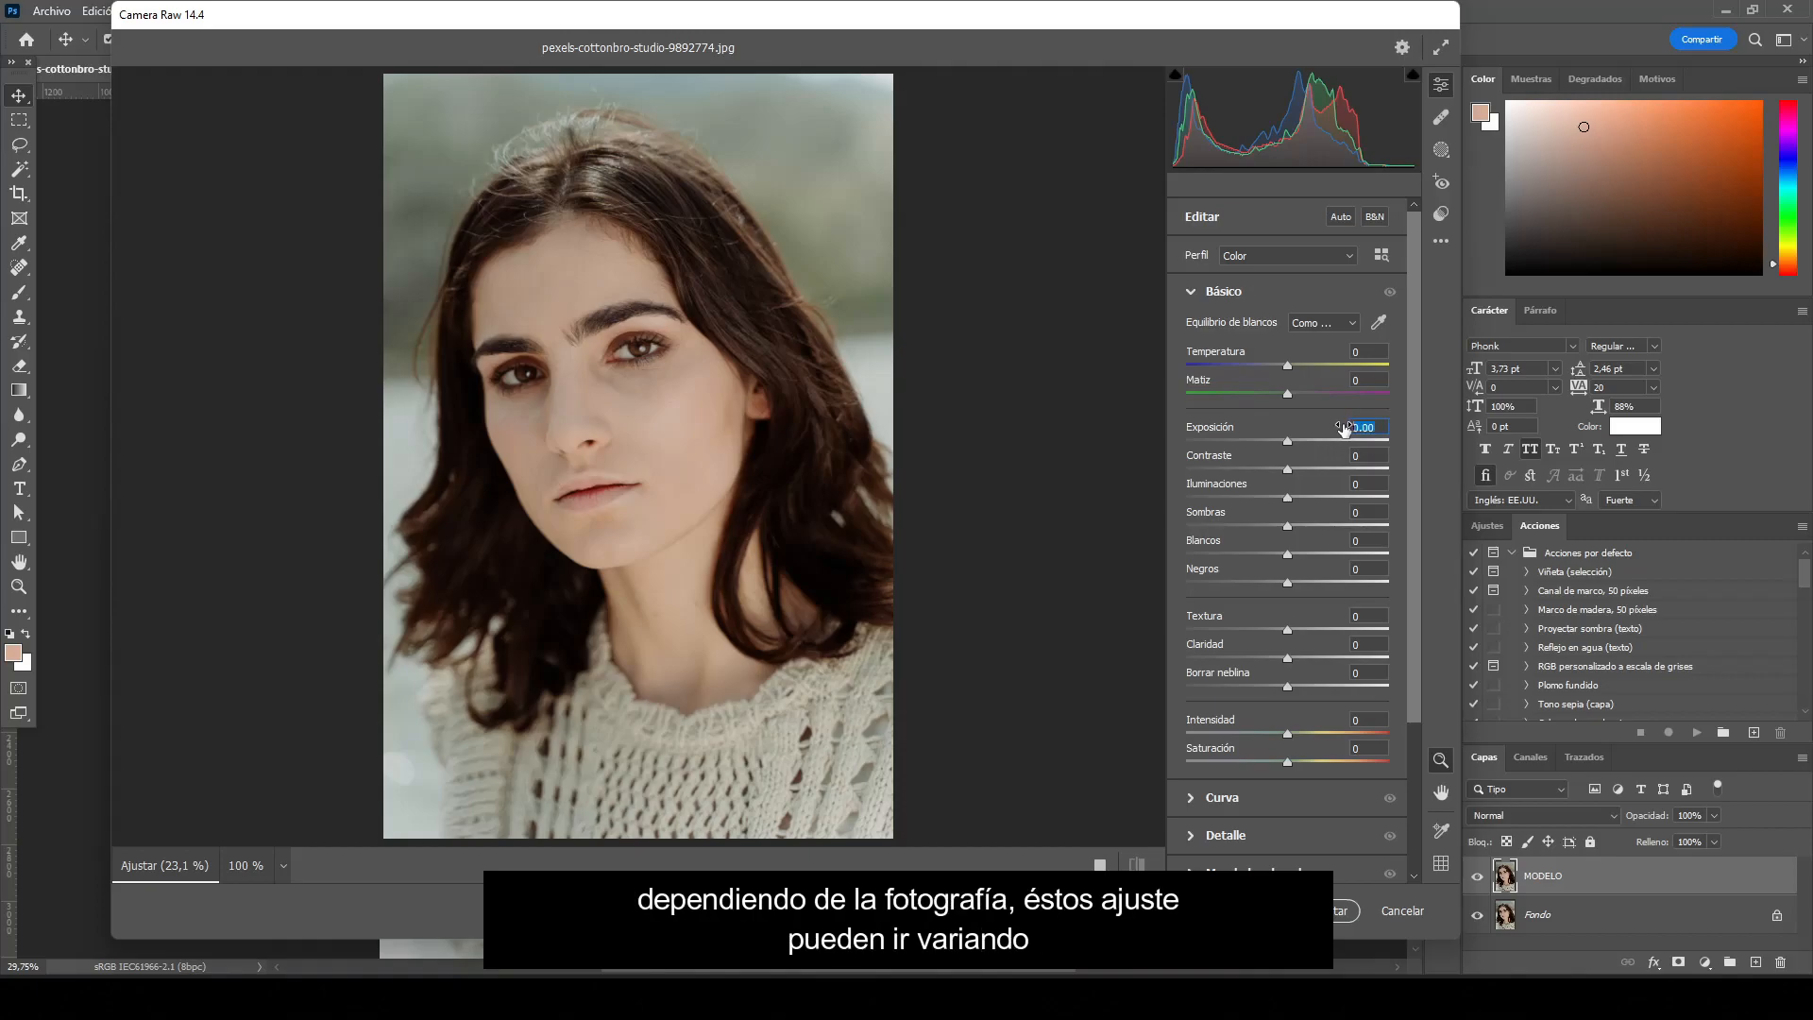
left_click_drag(1221, 435, 1219, 434)
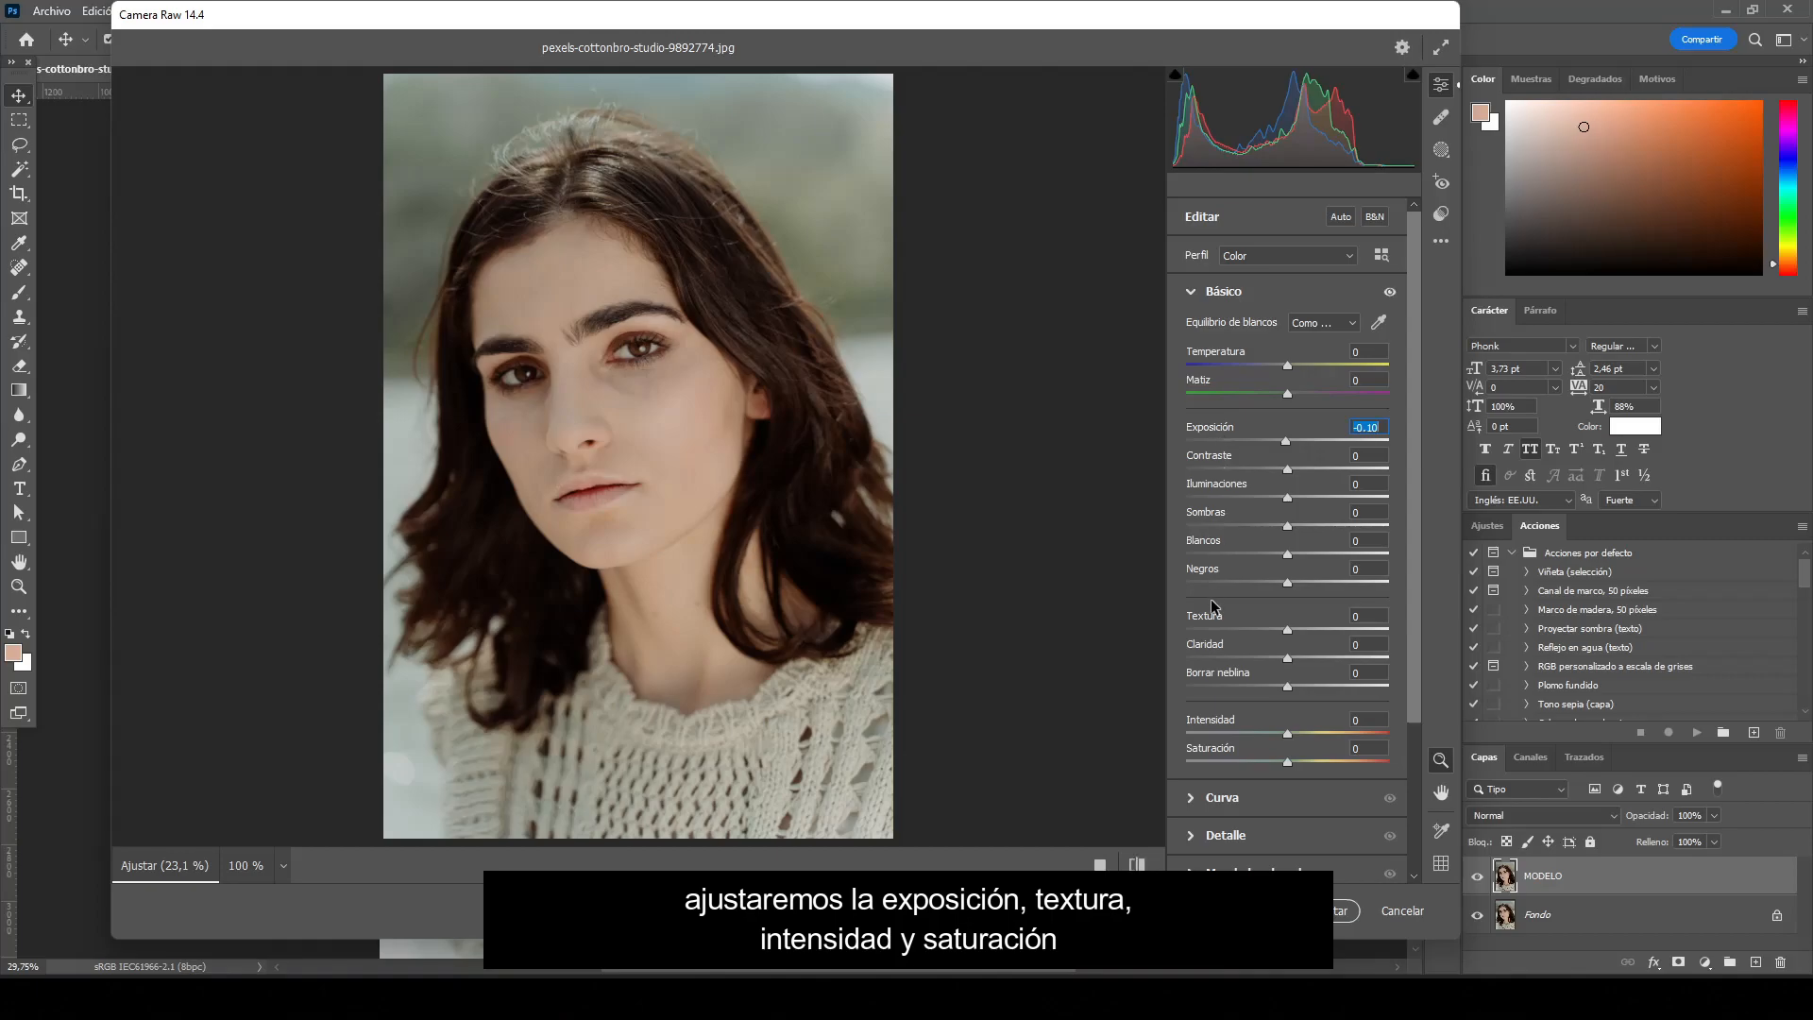
left_click_drag(1209, 615, 1227, 618)
left_click_drag(661, 396, 710, 458)
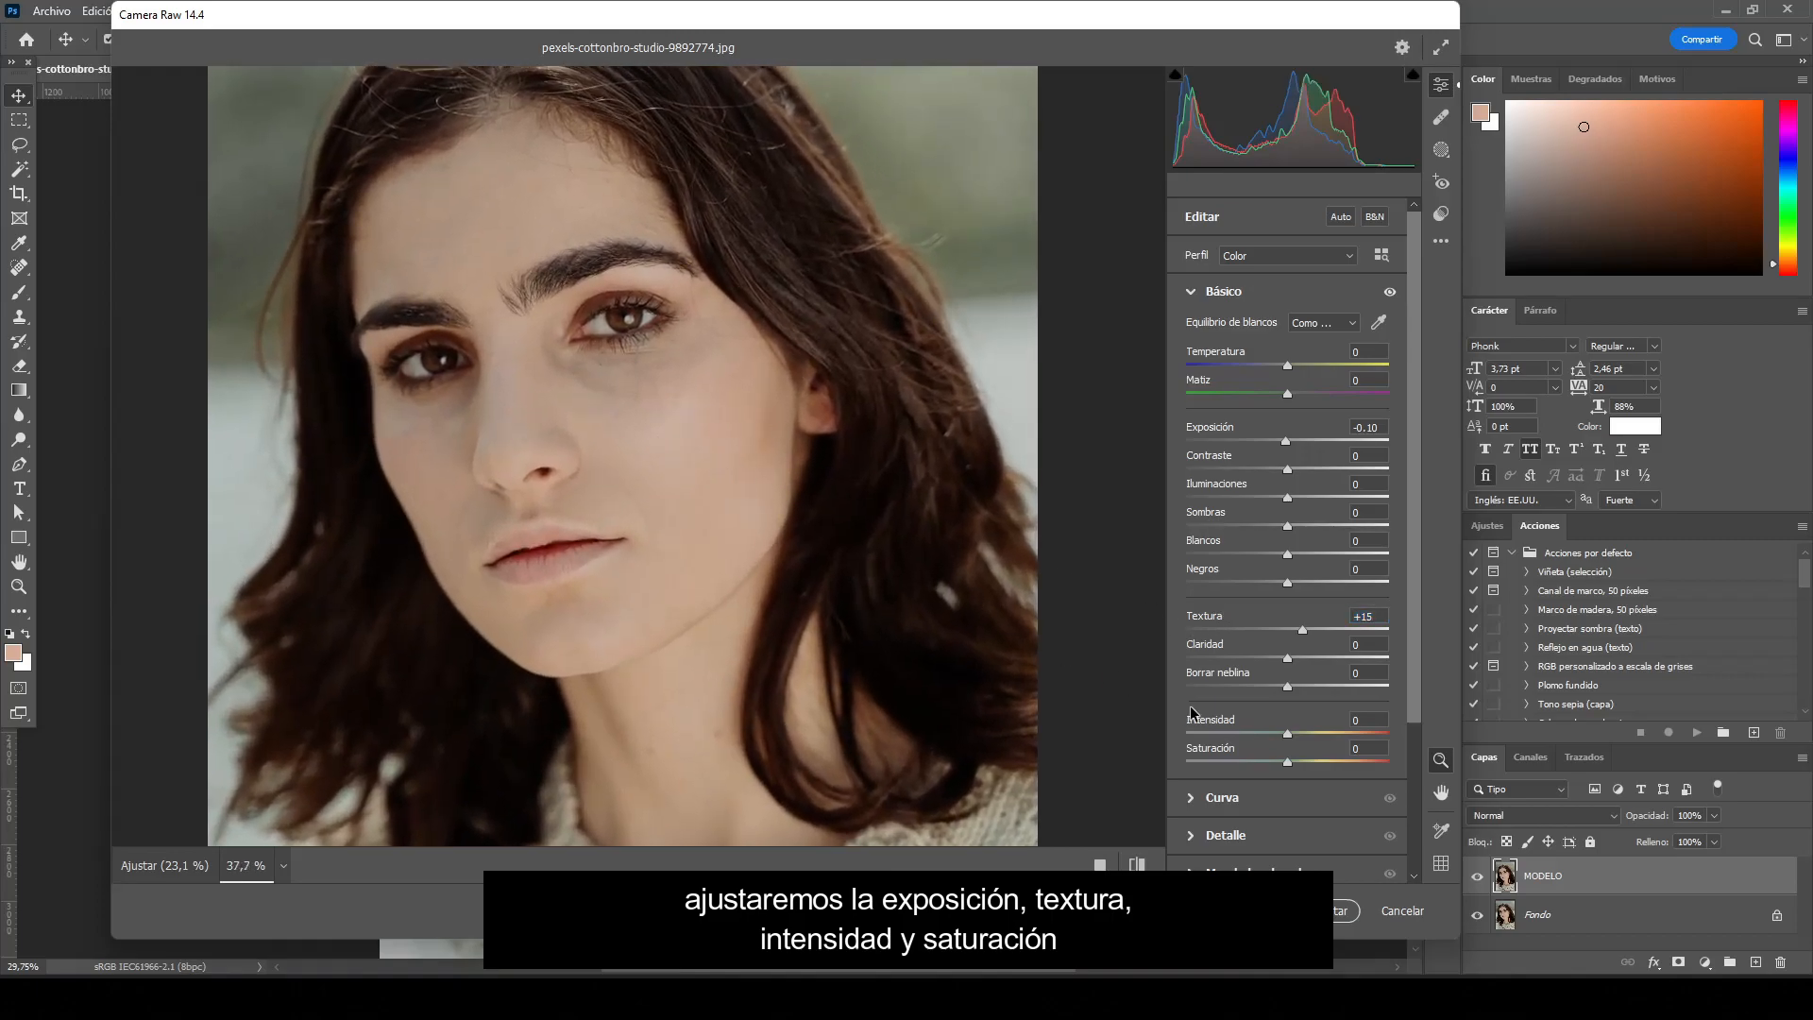
- Set the basic intensity (Intensidad) to -3 and saturation to +20, and compare the photo before and after
left_click_drag(1207, 722, 1201, 723)
left_click_drag(1203, 752, 1220, 750)
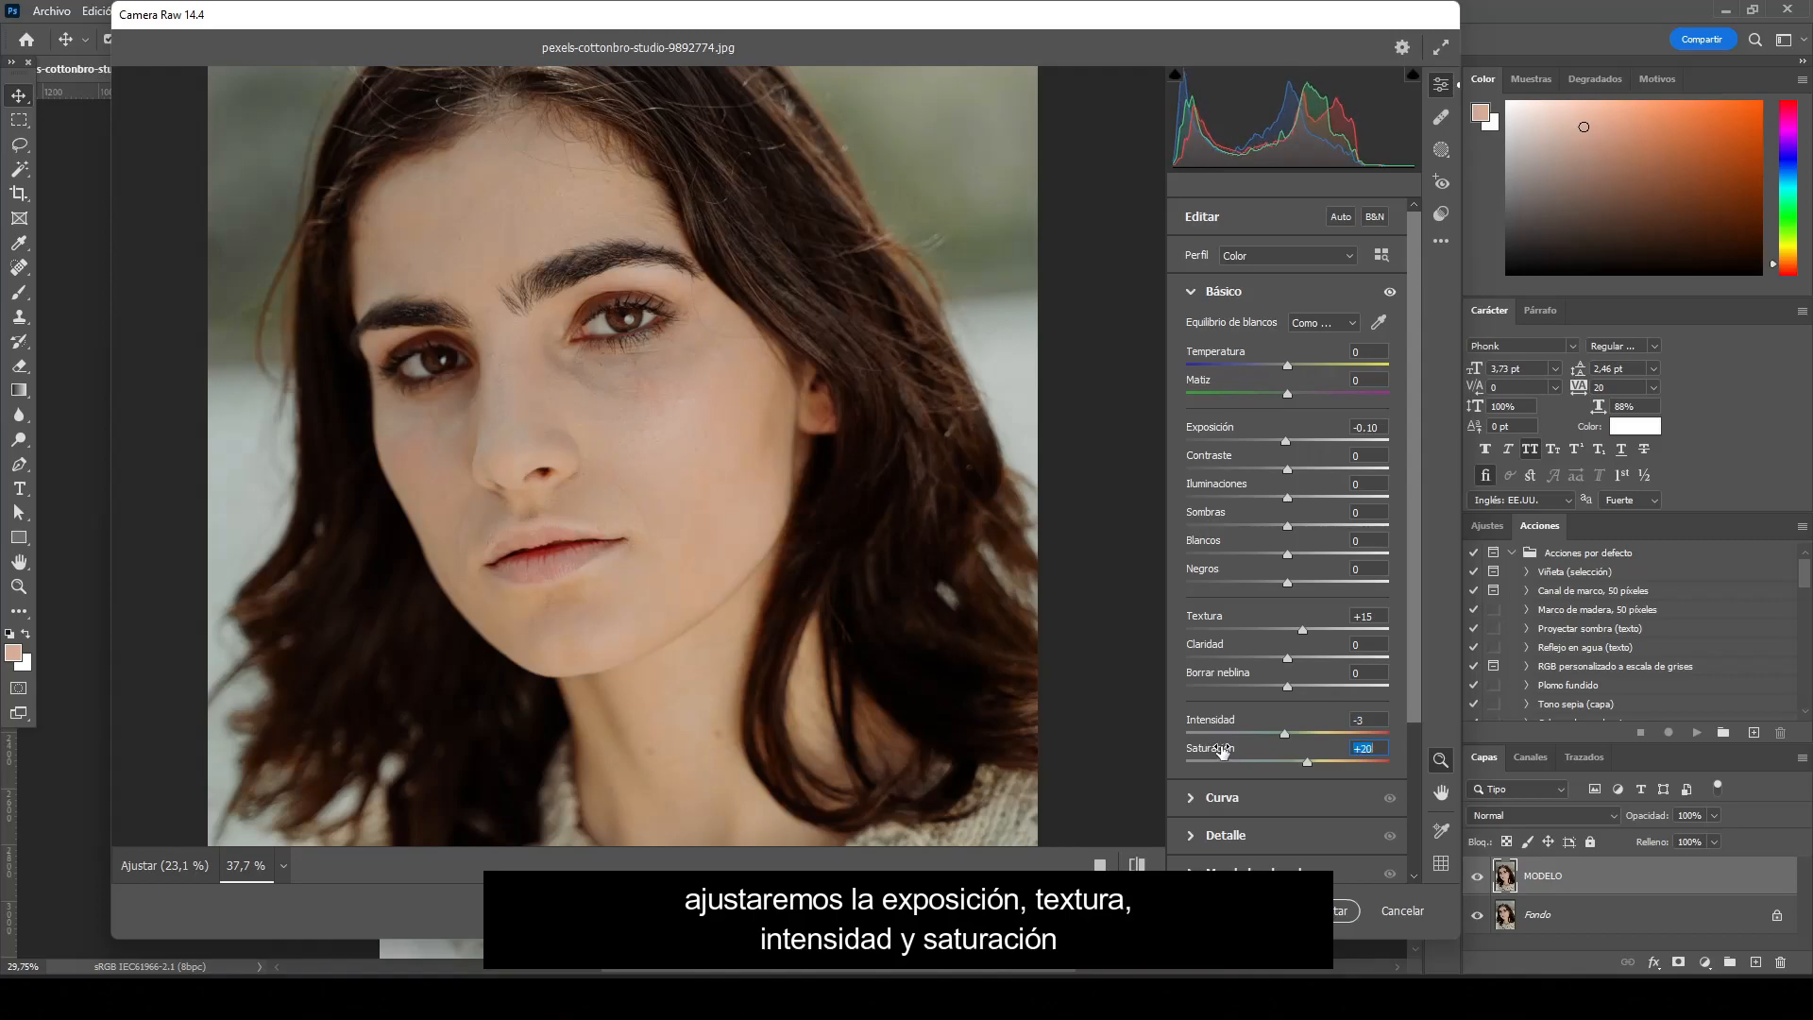
left_click(1138, 864)
left_click(1138, 864)
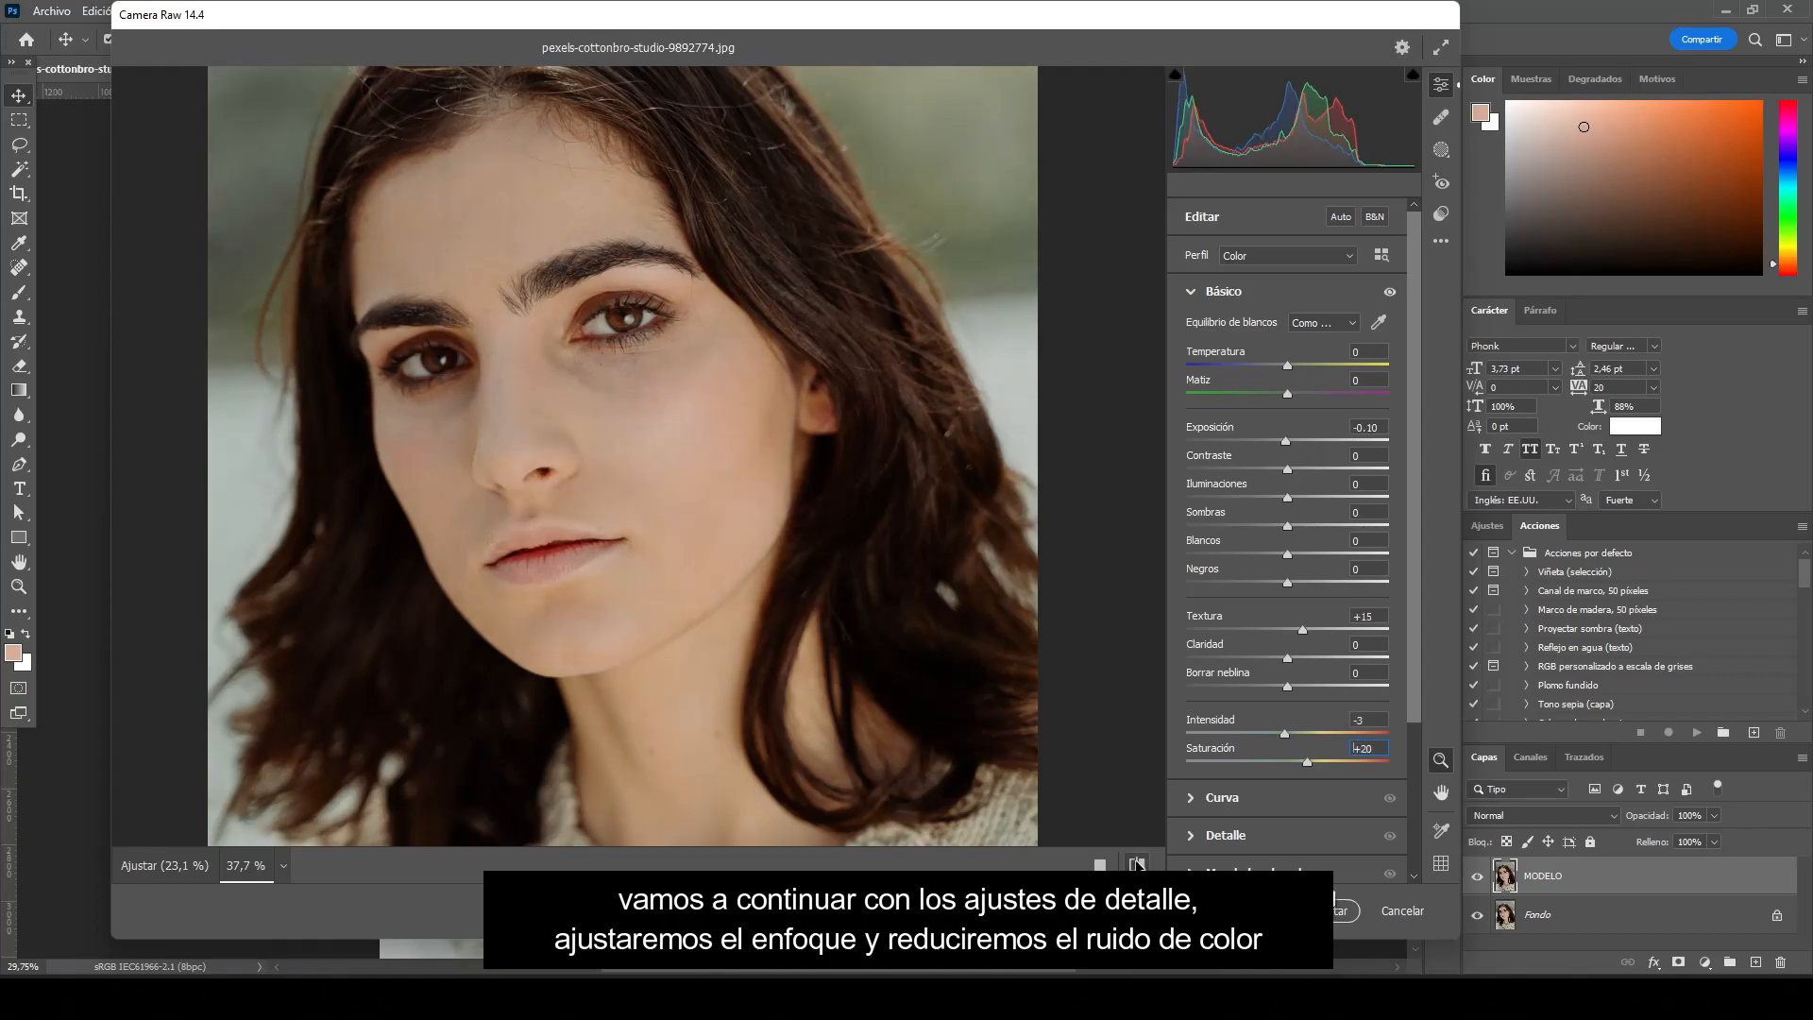
left_click(1137, 864)
left_click(1138, 864)
- In the detail settings, set sharpening (Enfoque) to 31 and color noise reduction to 20, and compare with the original
left_click(1193, 836)
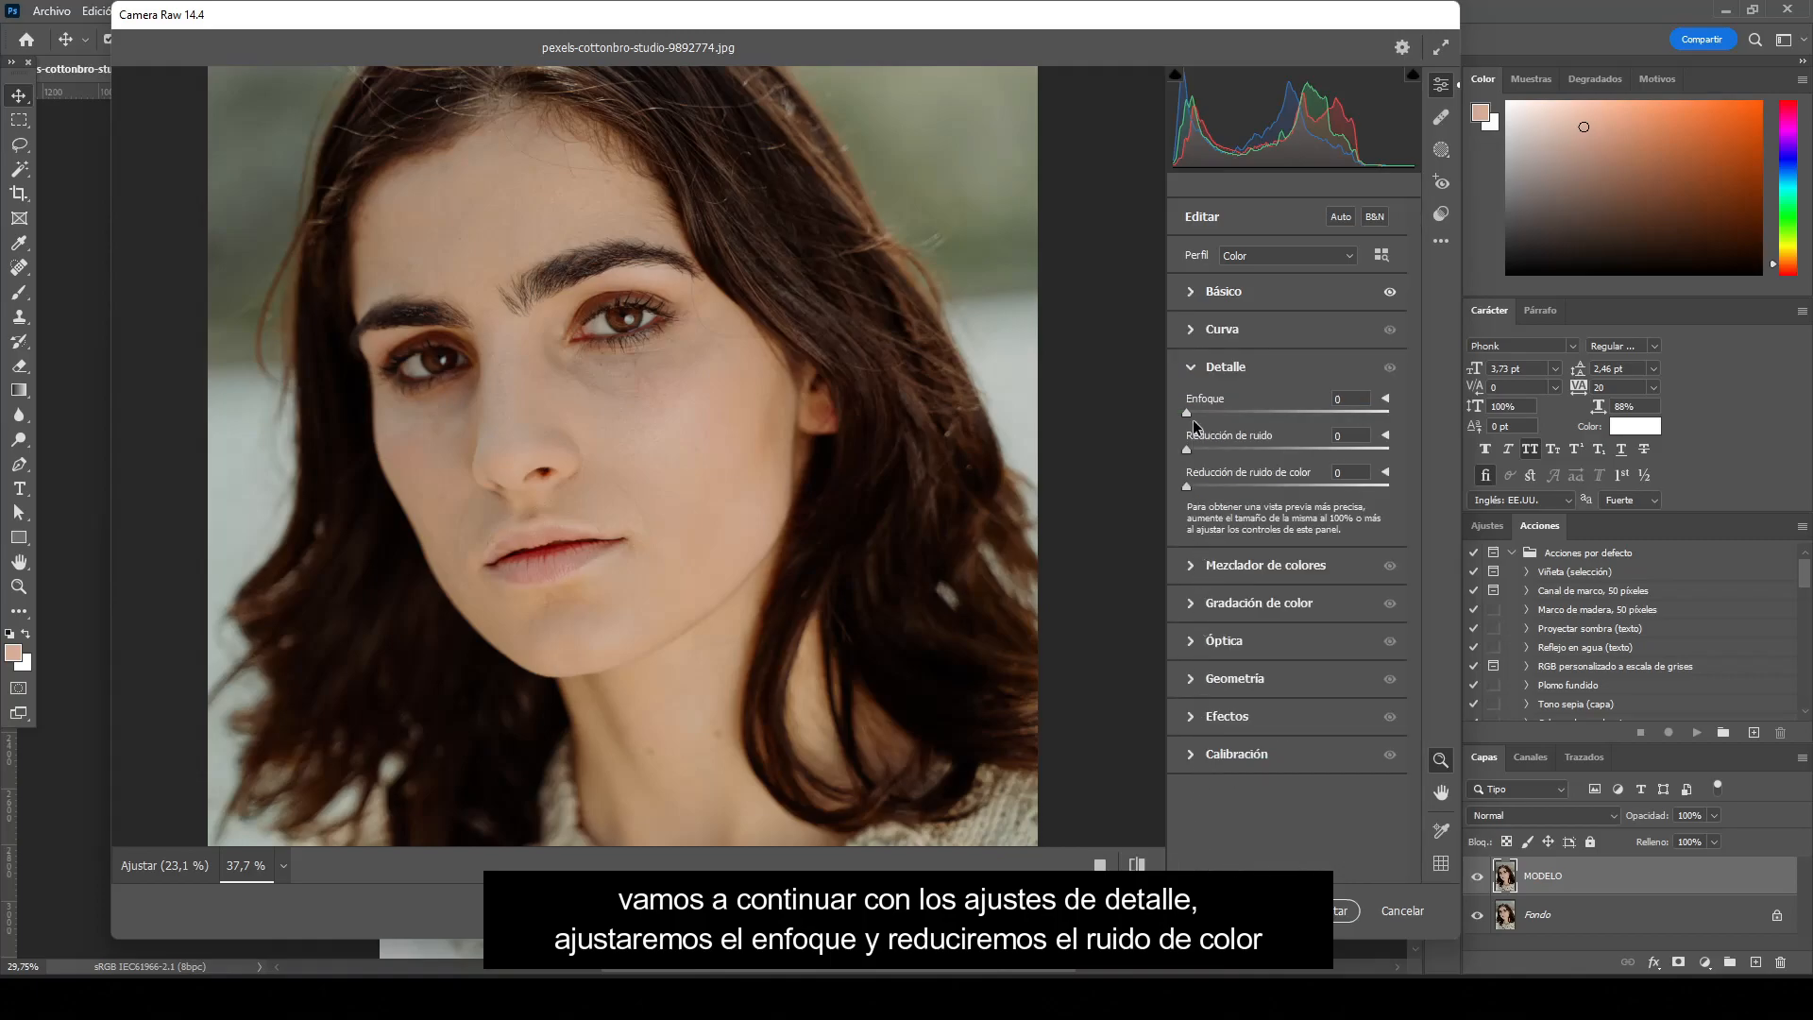
left_click_drag(1188, 413, 1223, 401)
left_click_drag(1201, 477, 1226, 474)
left_click(1138, 865)
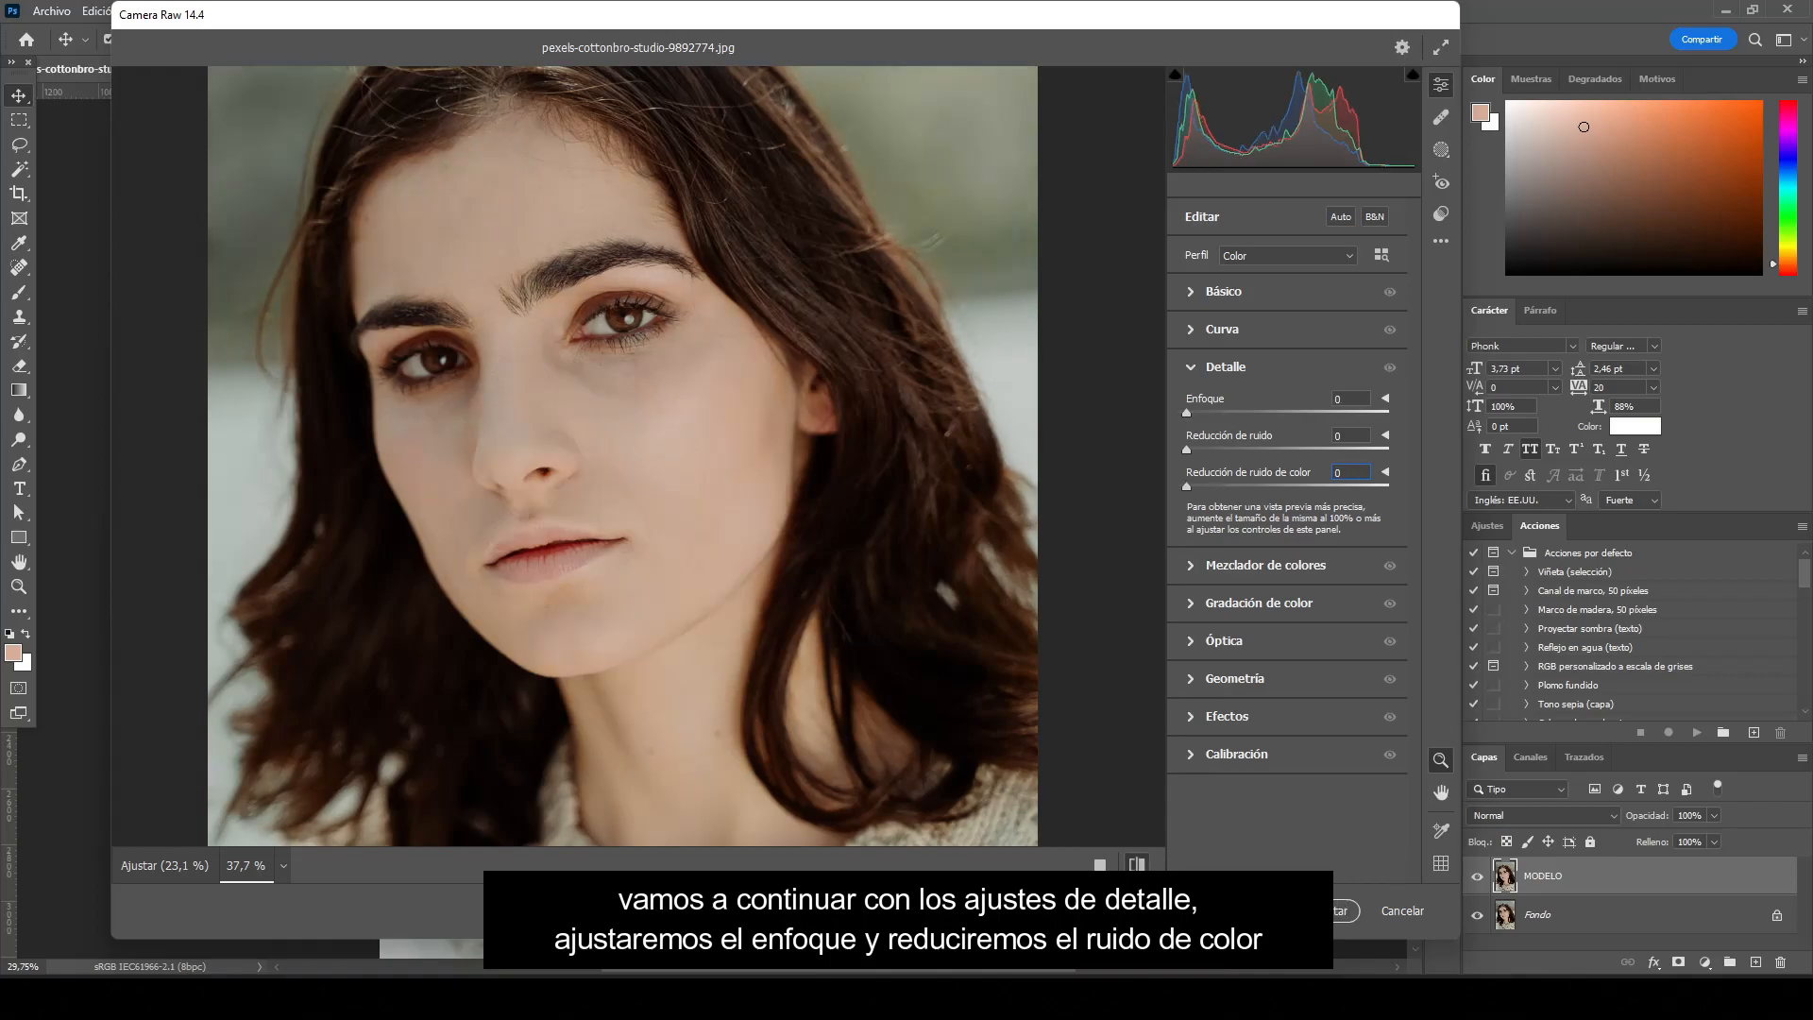
left_click(1138, 865)
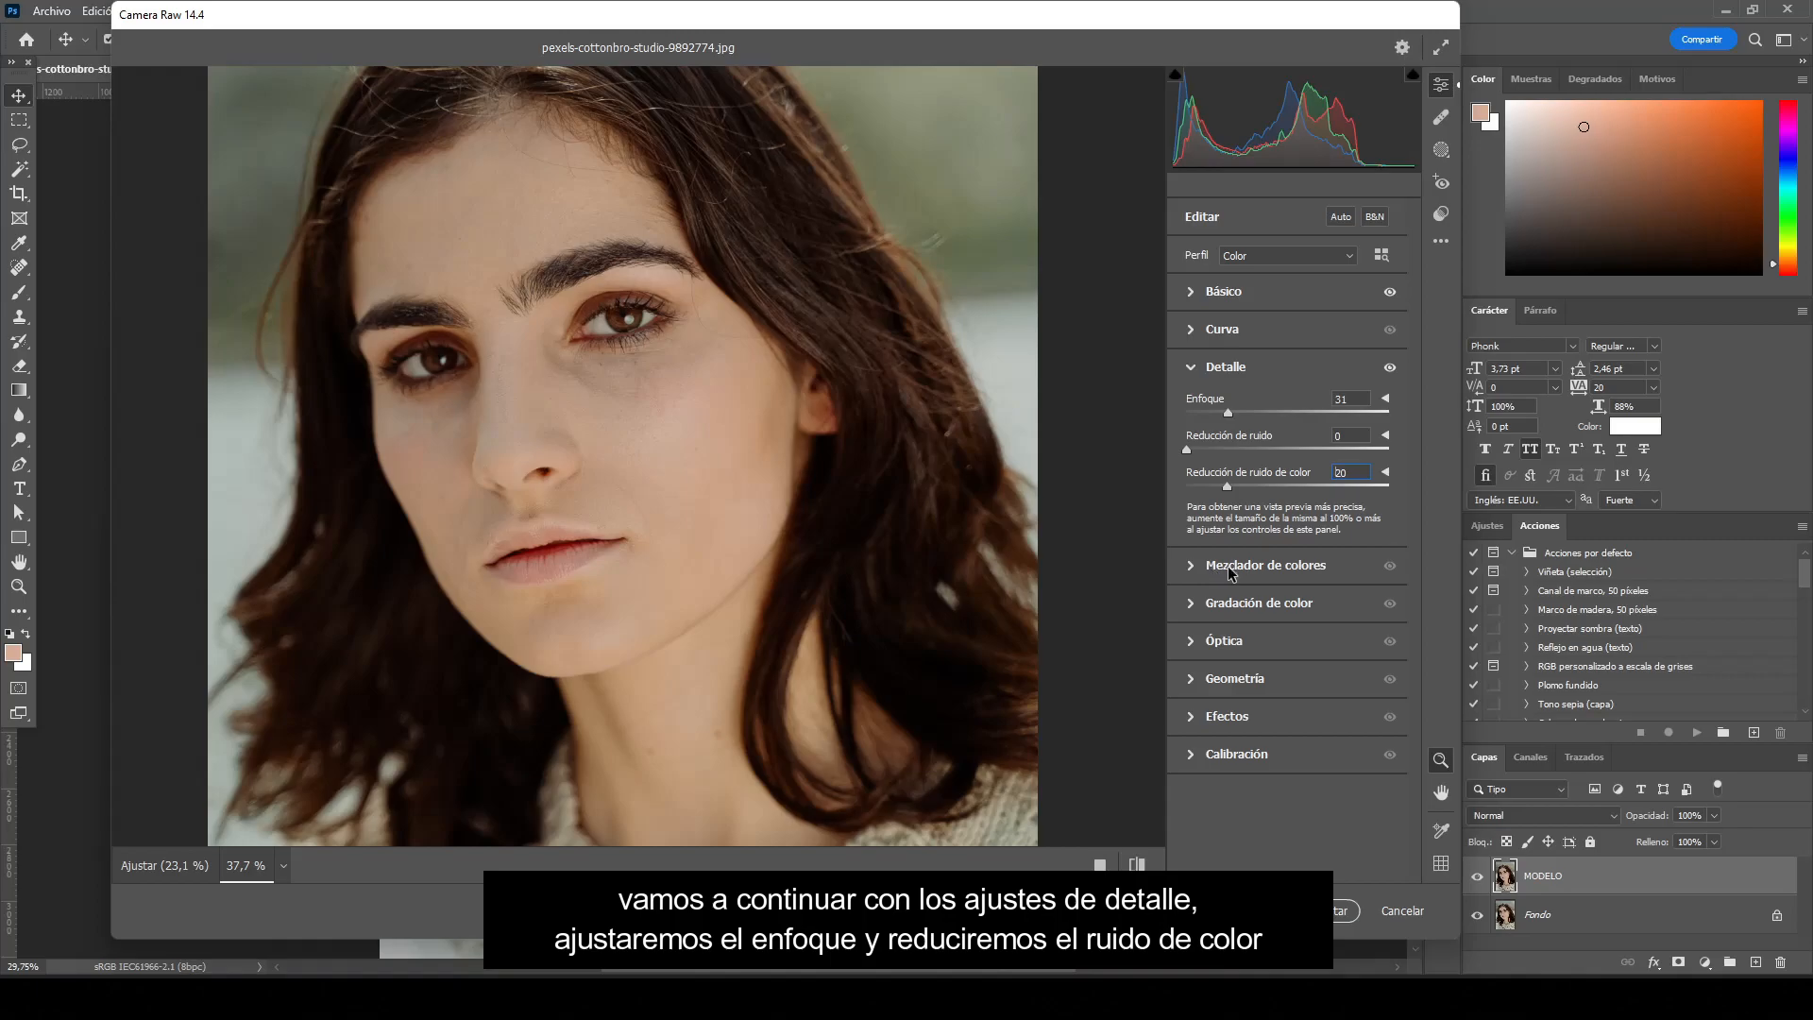
- Set the saturation of the oranges to +40 in the color mixer and check the change on the face
left_click(1188, 563)
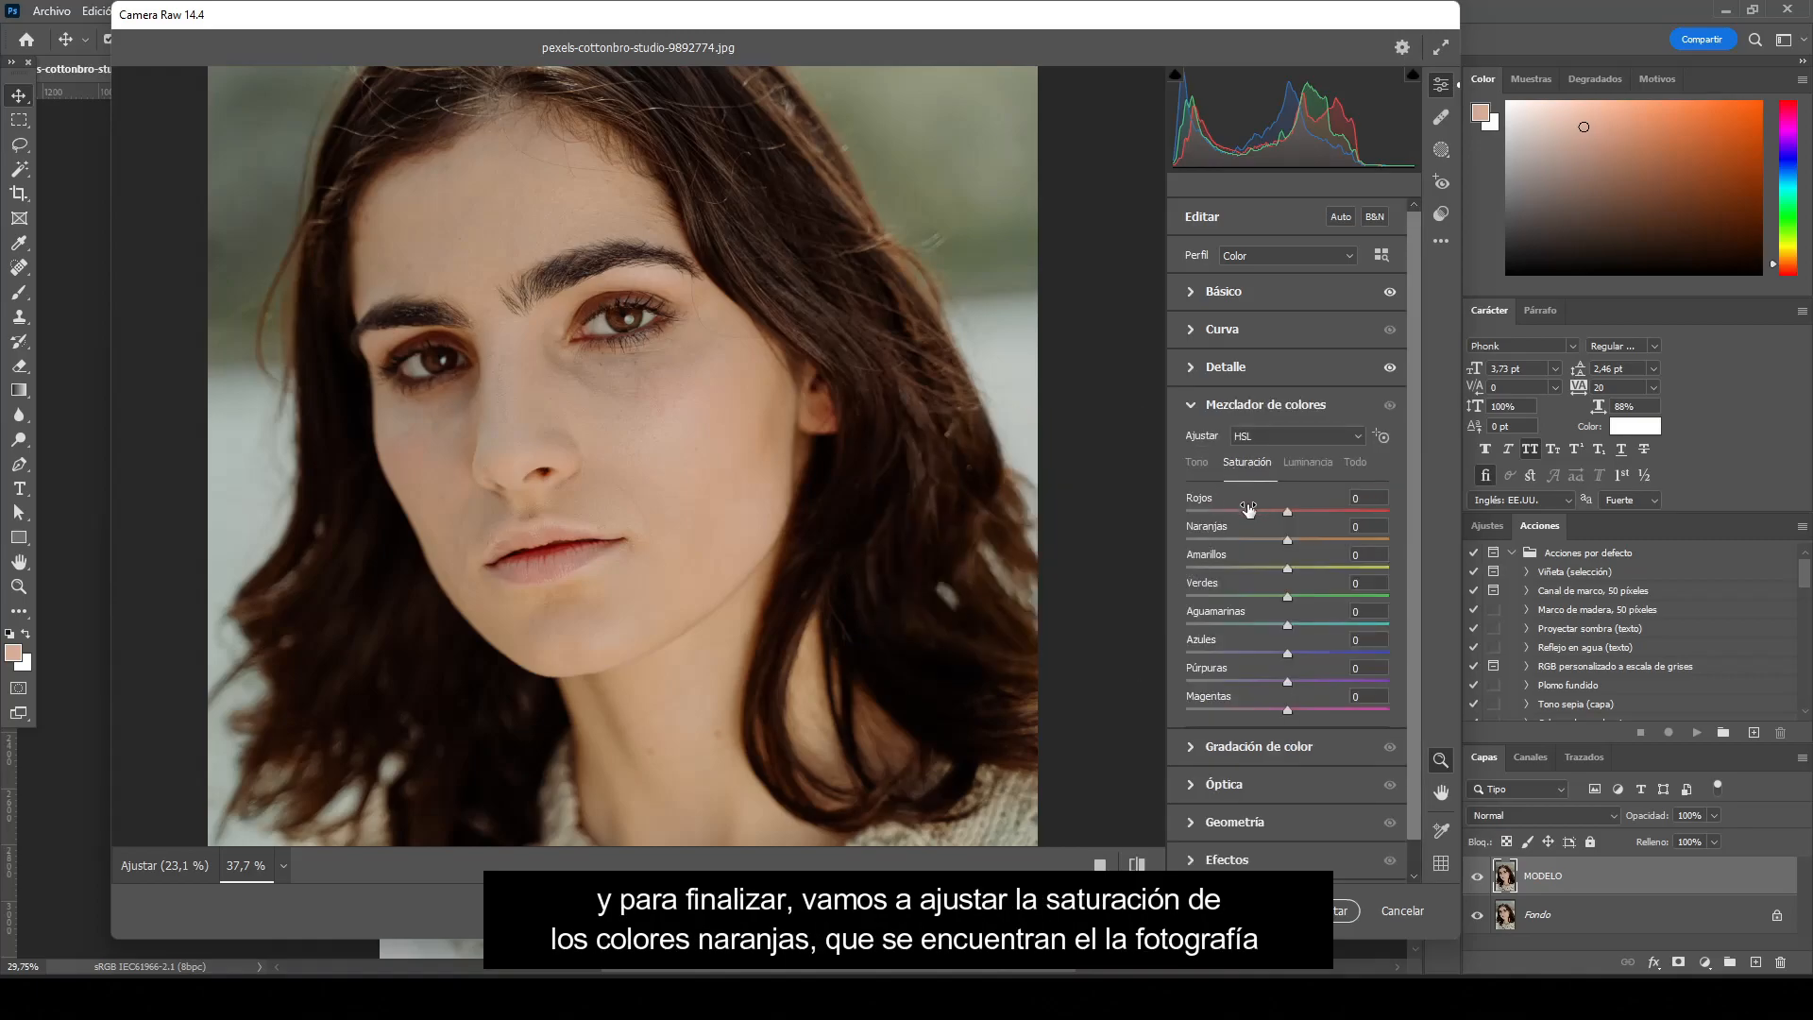
left_click_drag(1219, 526, 1256, 527)
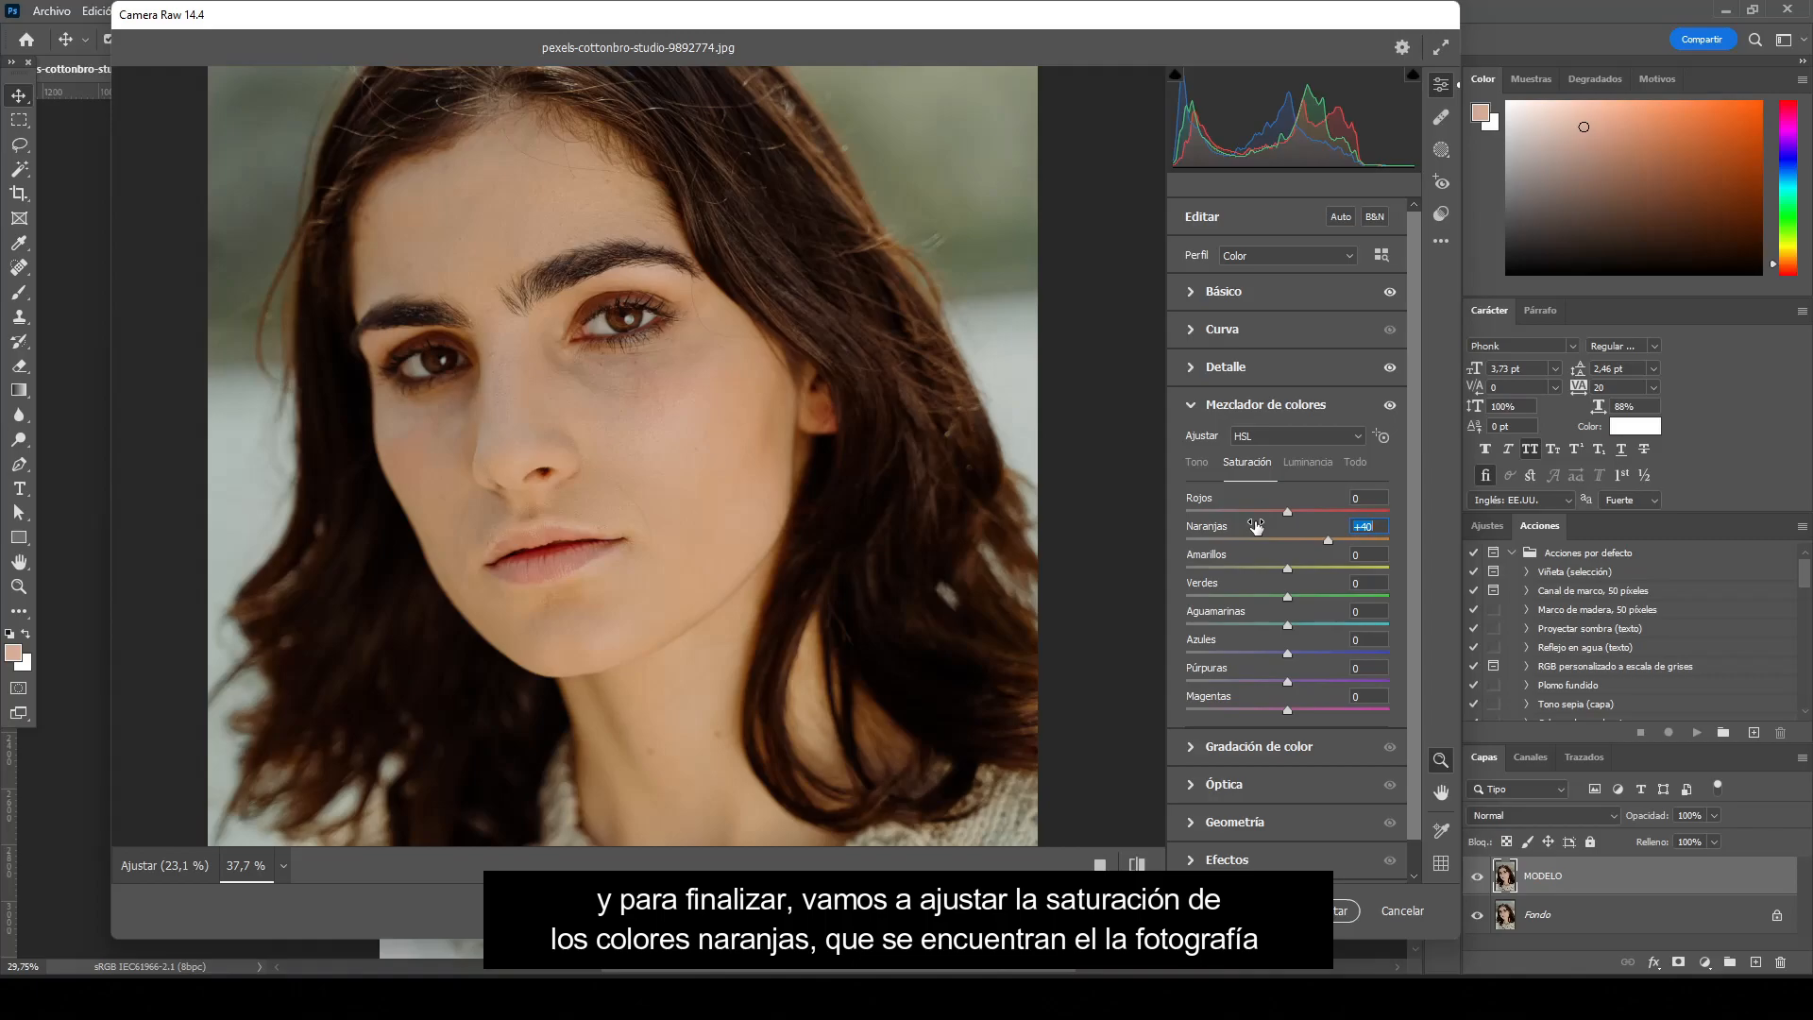
type("0")
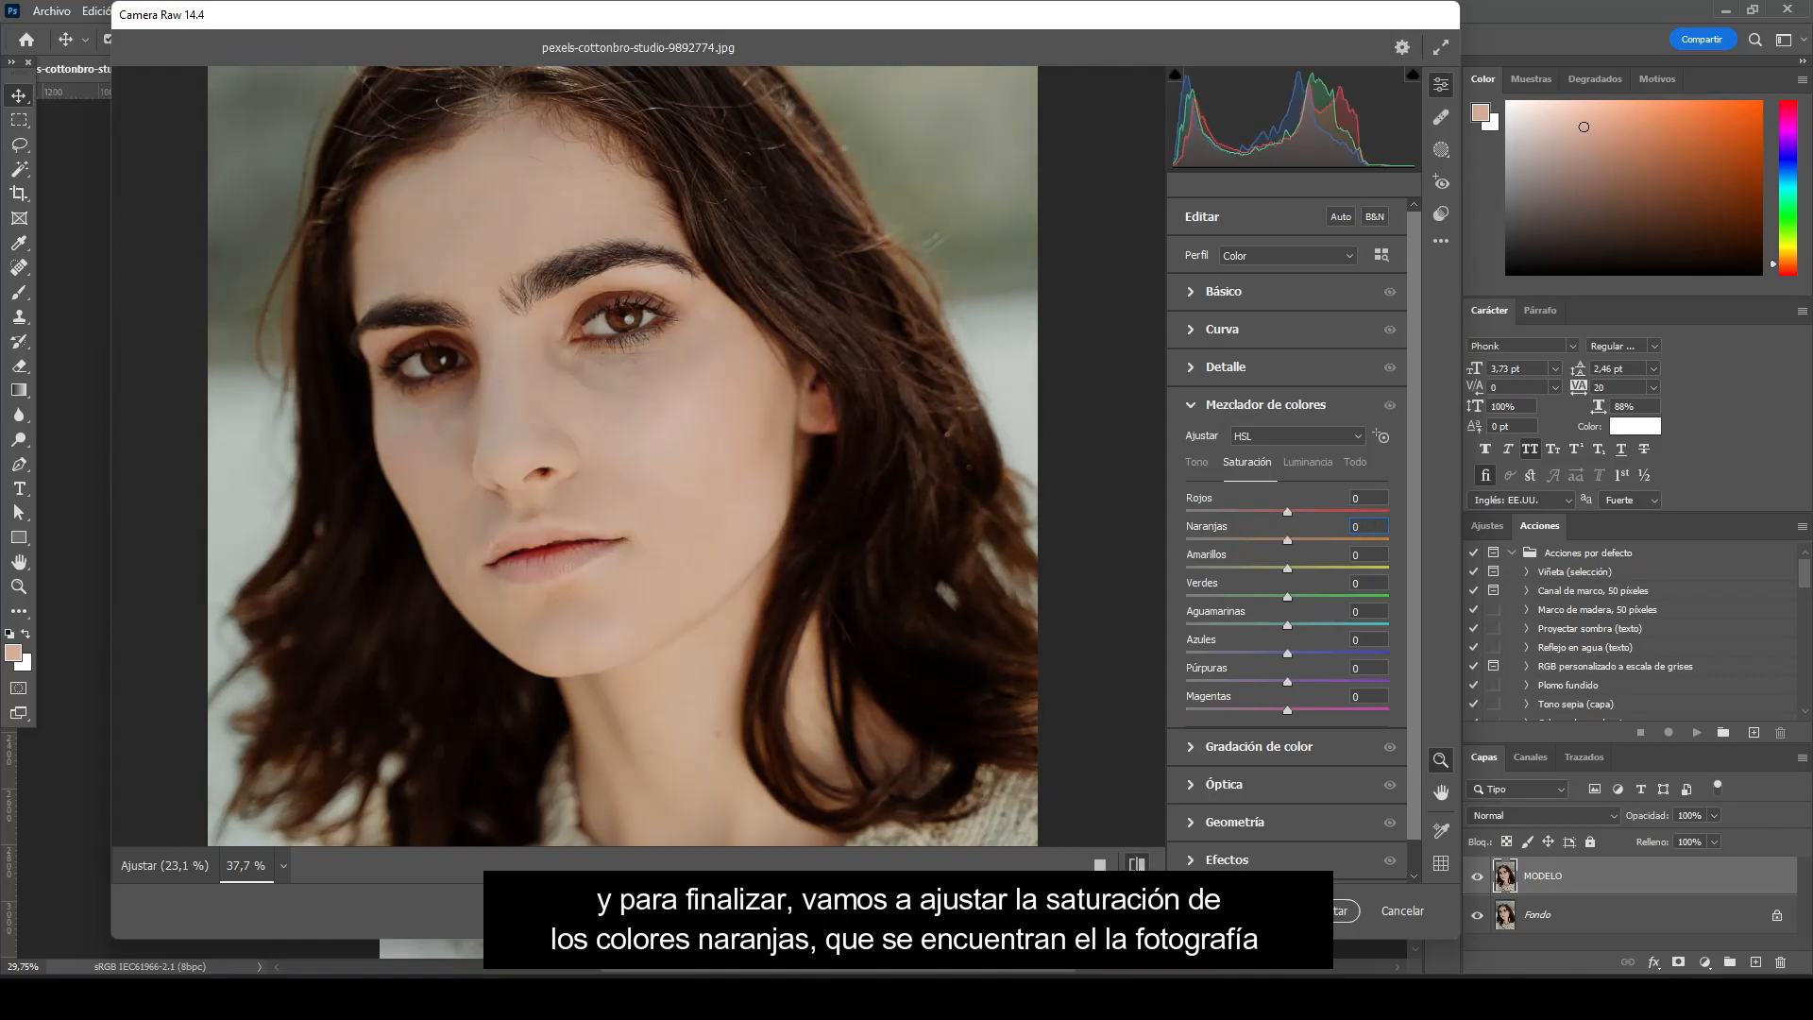
left_click(1137, 864)
left_click_drag(670, 271, 738, 326)
scroll(1274, 791, "down", 1)
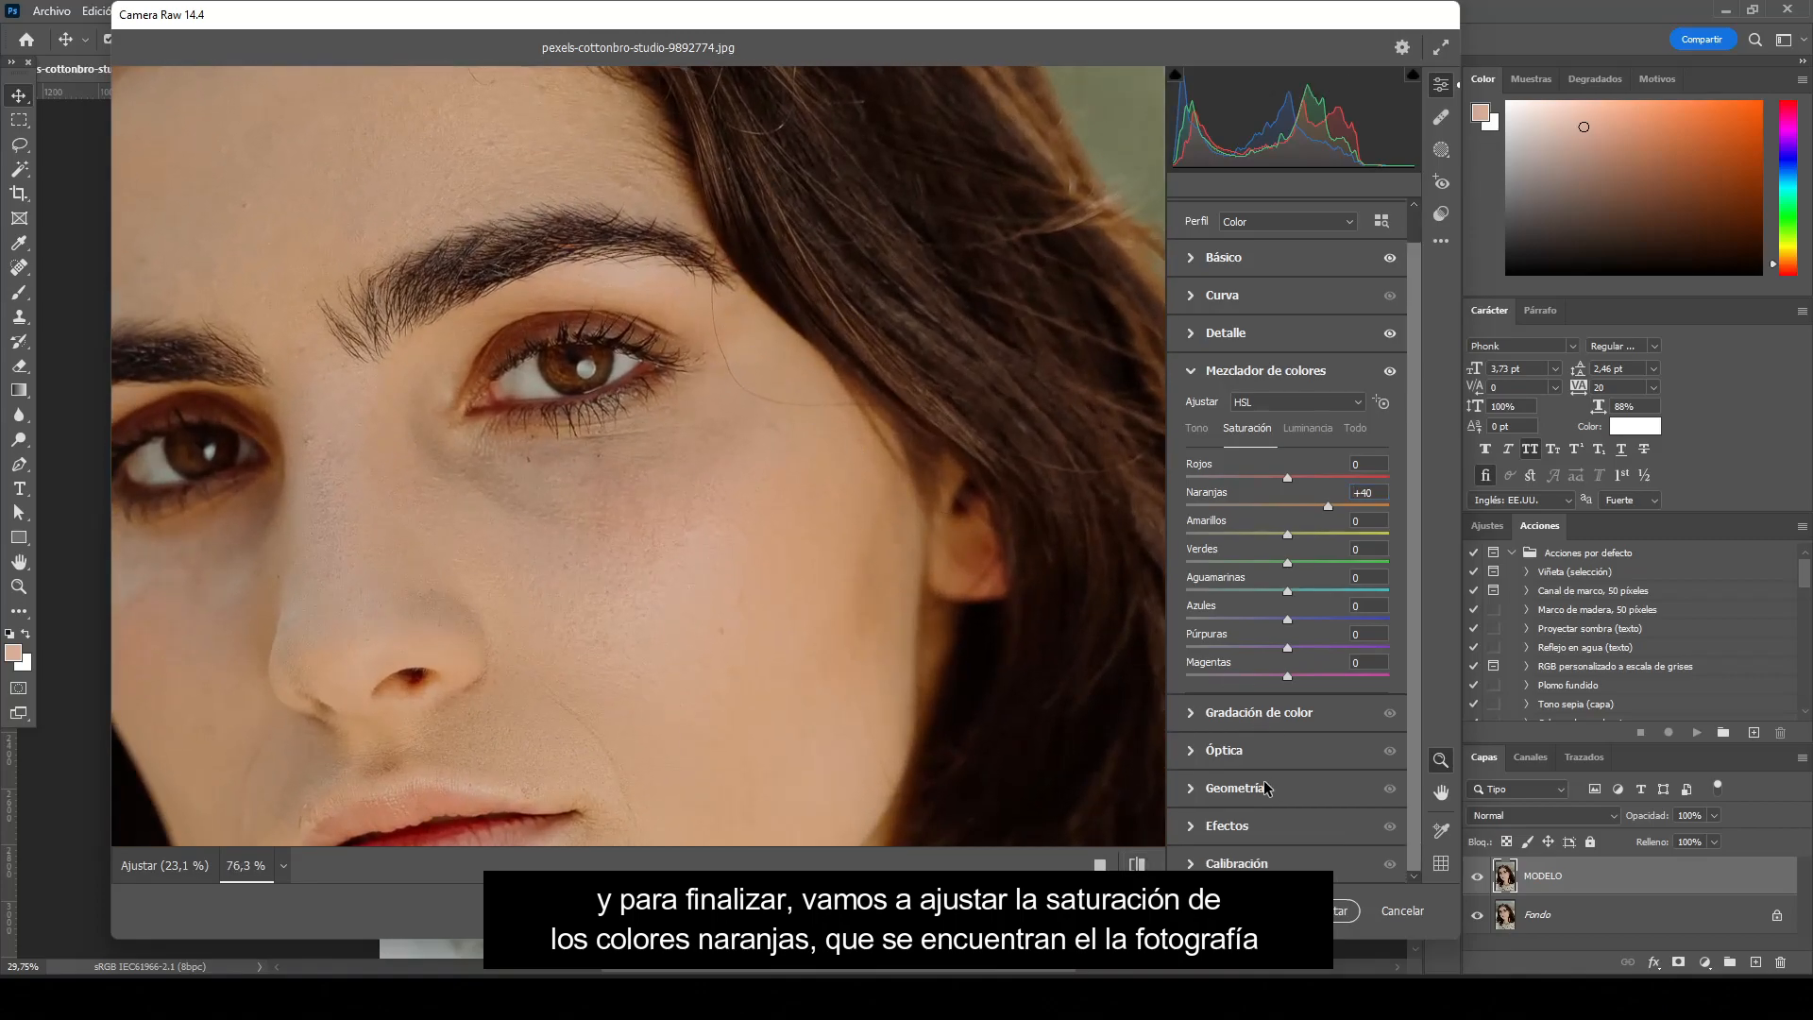
- Add a grain (Granulado) effect of 37, compare the photo before and after, and apply the Camera Raw filter
left_click(1191, 829)
left_click_drag(1204, 595, 1238, 590)
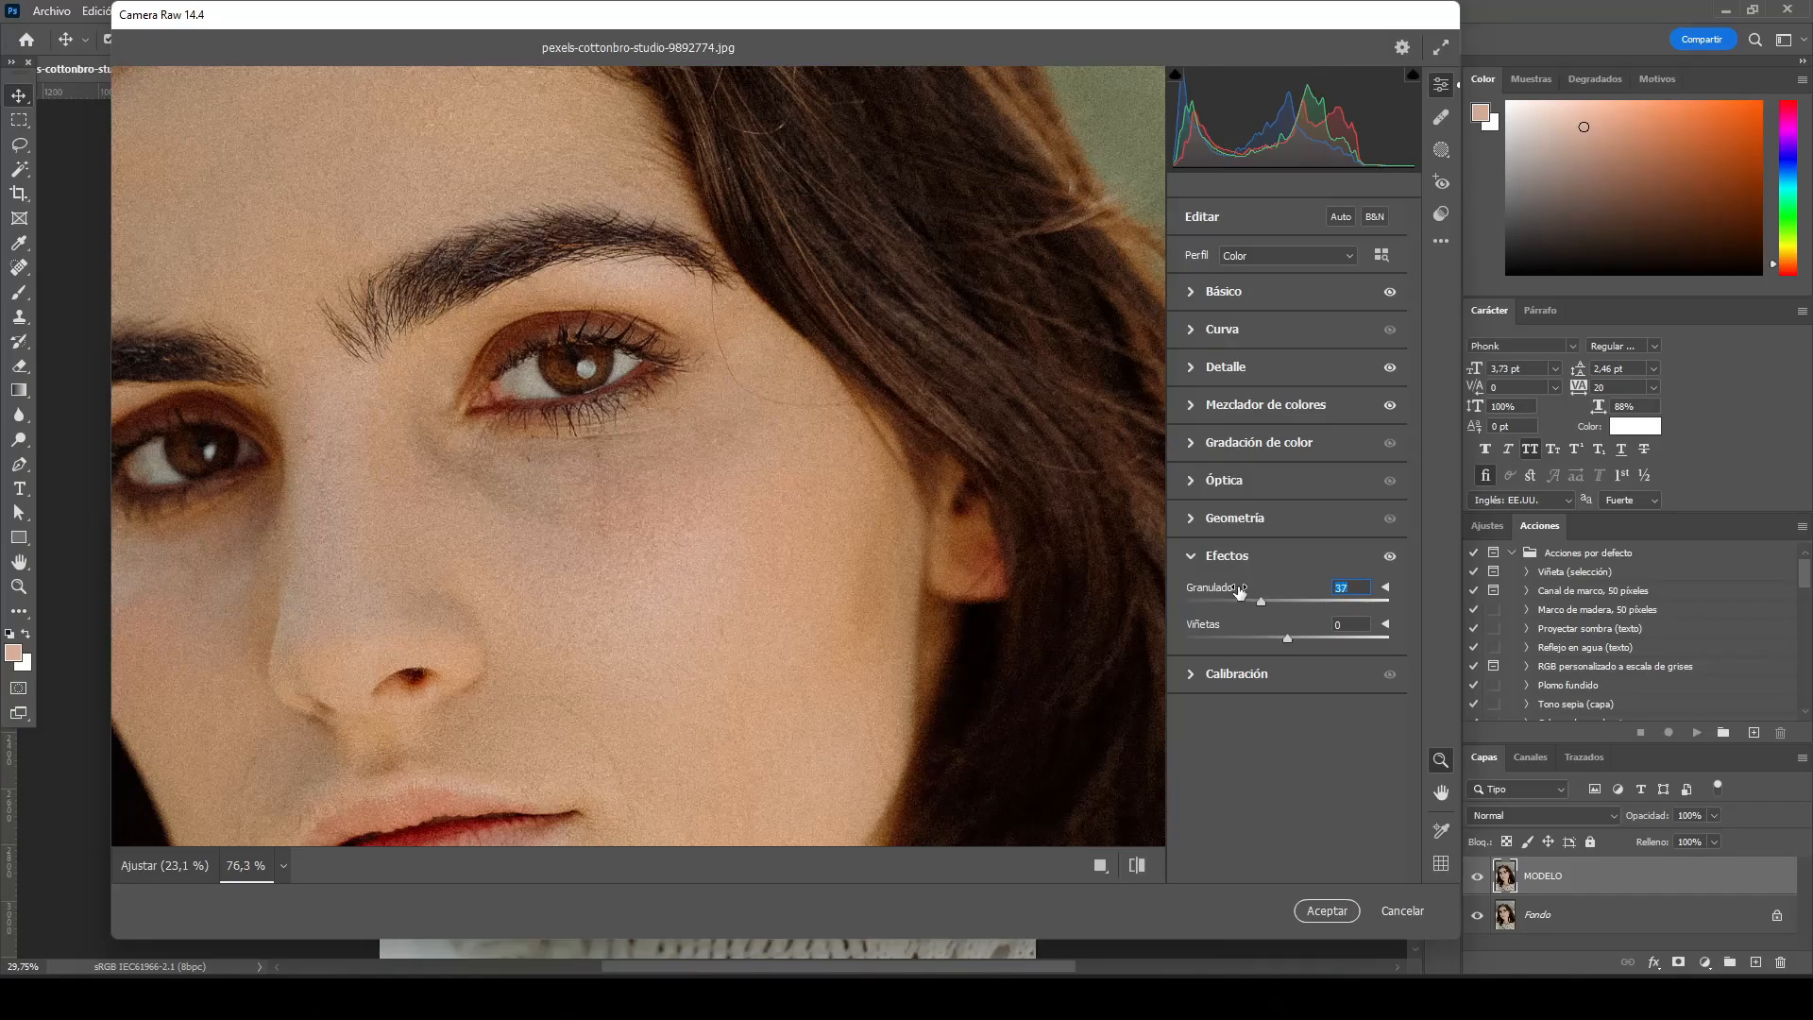
left_click(1139, 864)
left_click(1138, 864)
left_click(1139, 865)
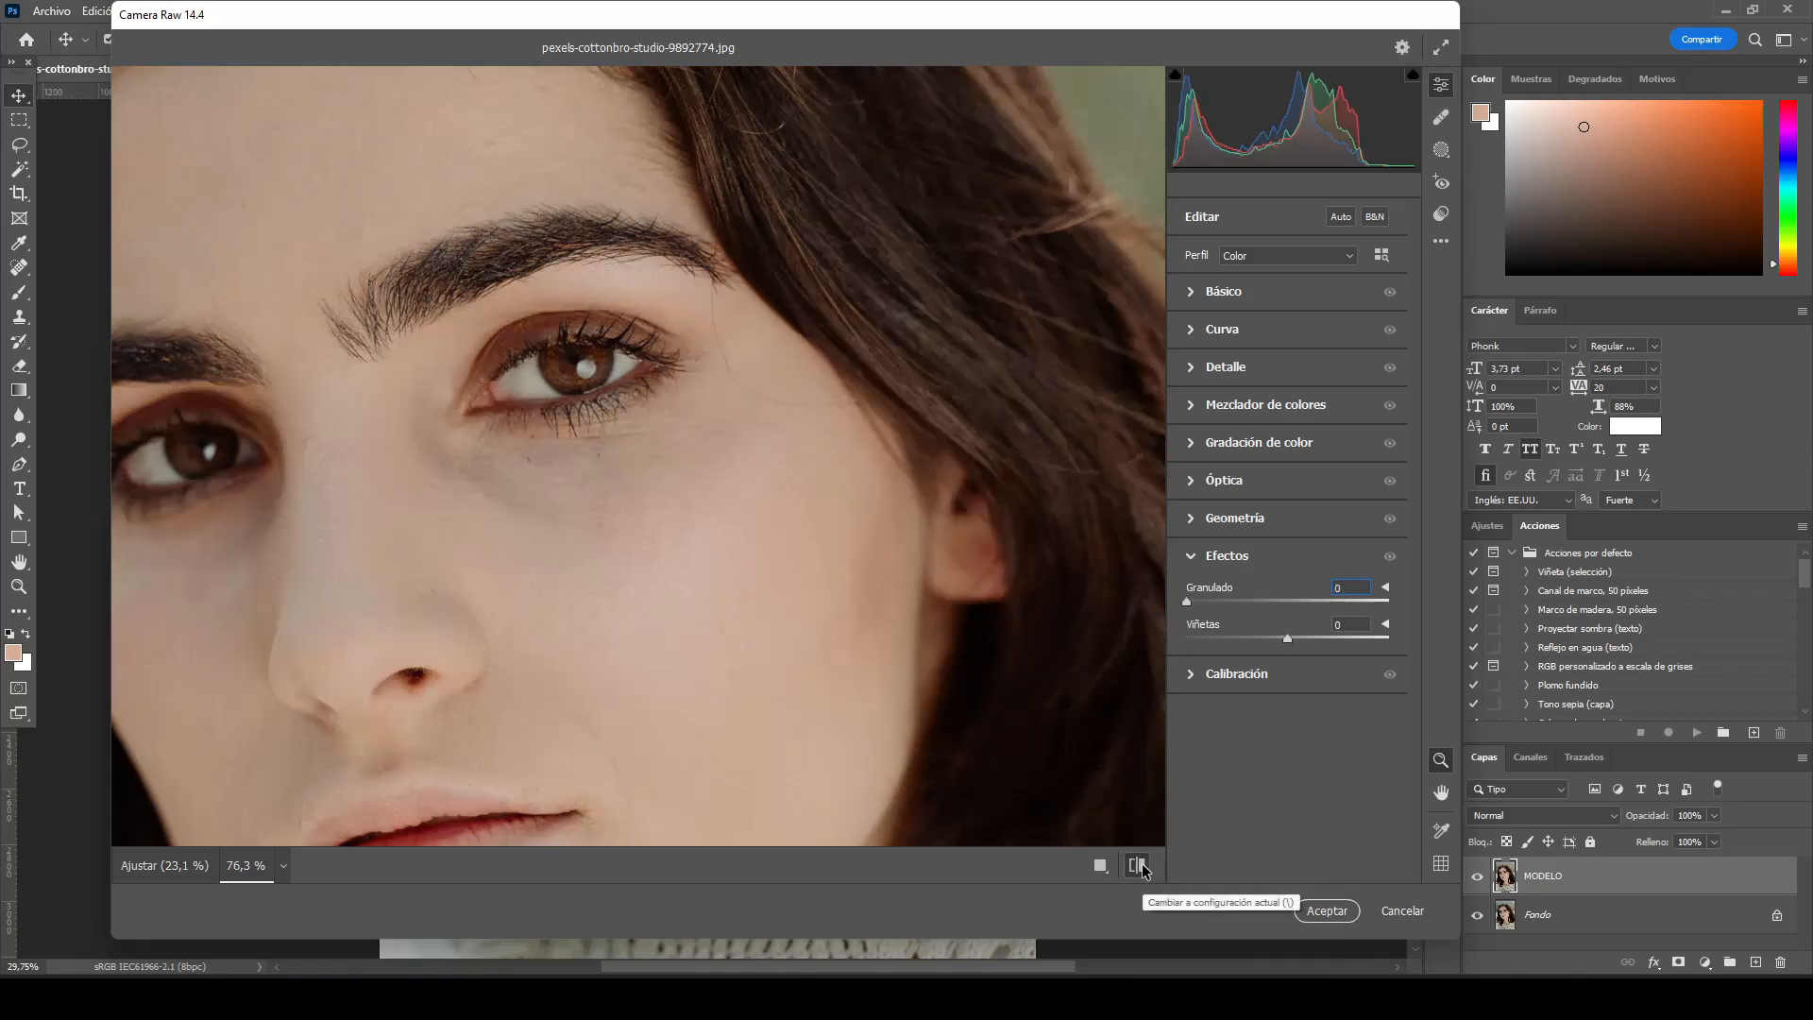
left_click(1138, 865)
left_click(1139, 865)
left_click(1138, 865)
left_click(1138, 865)
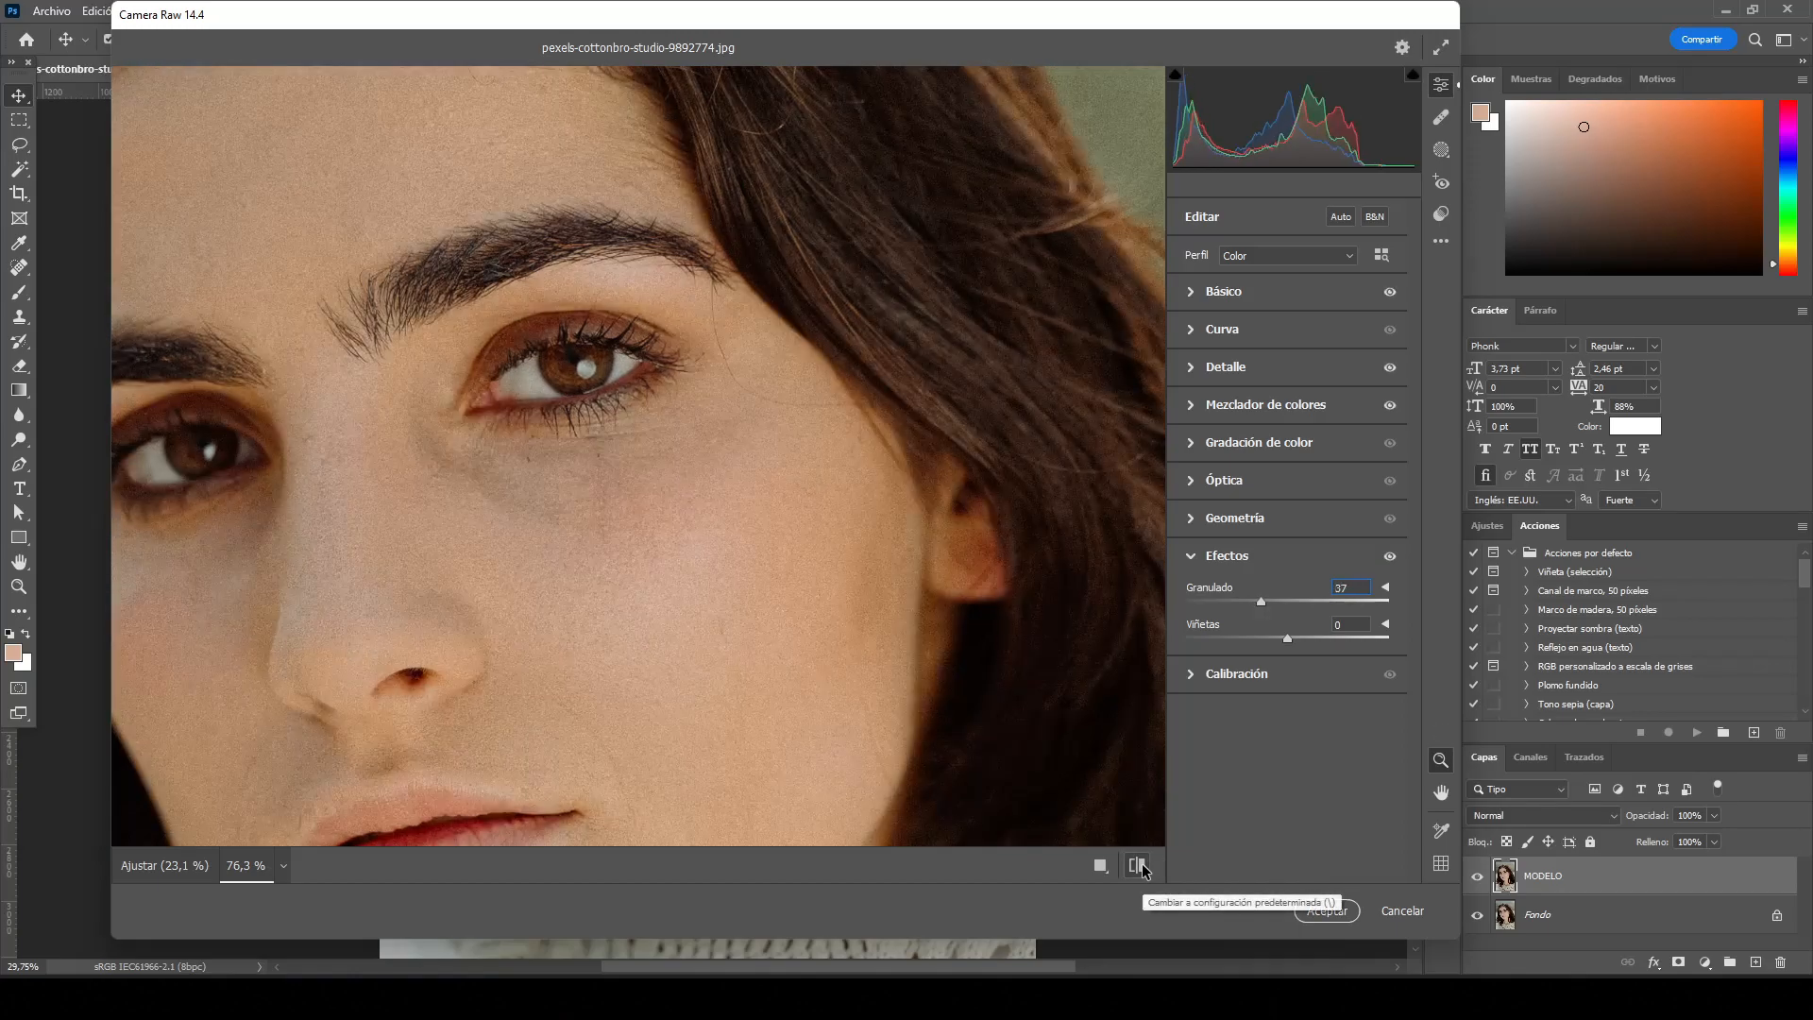
left_click(1315, 915)
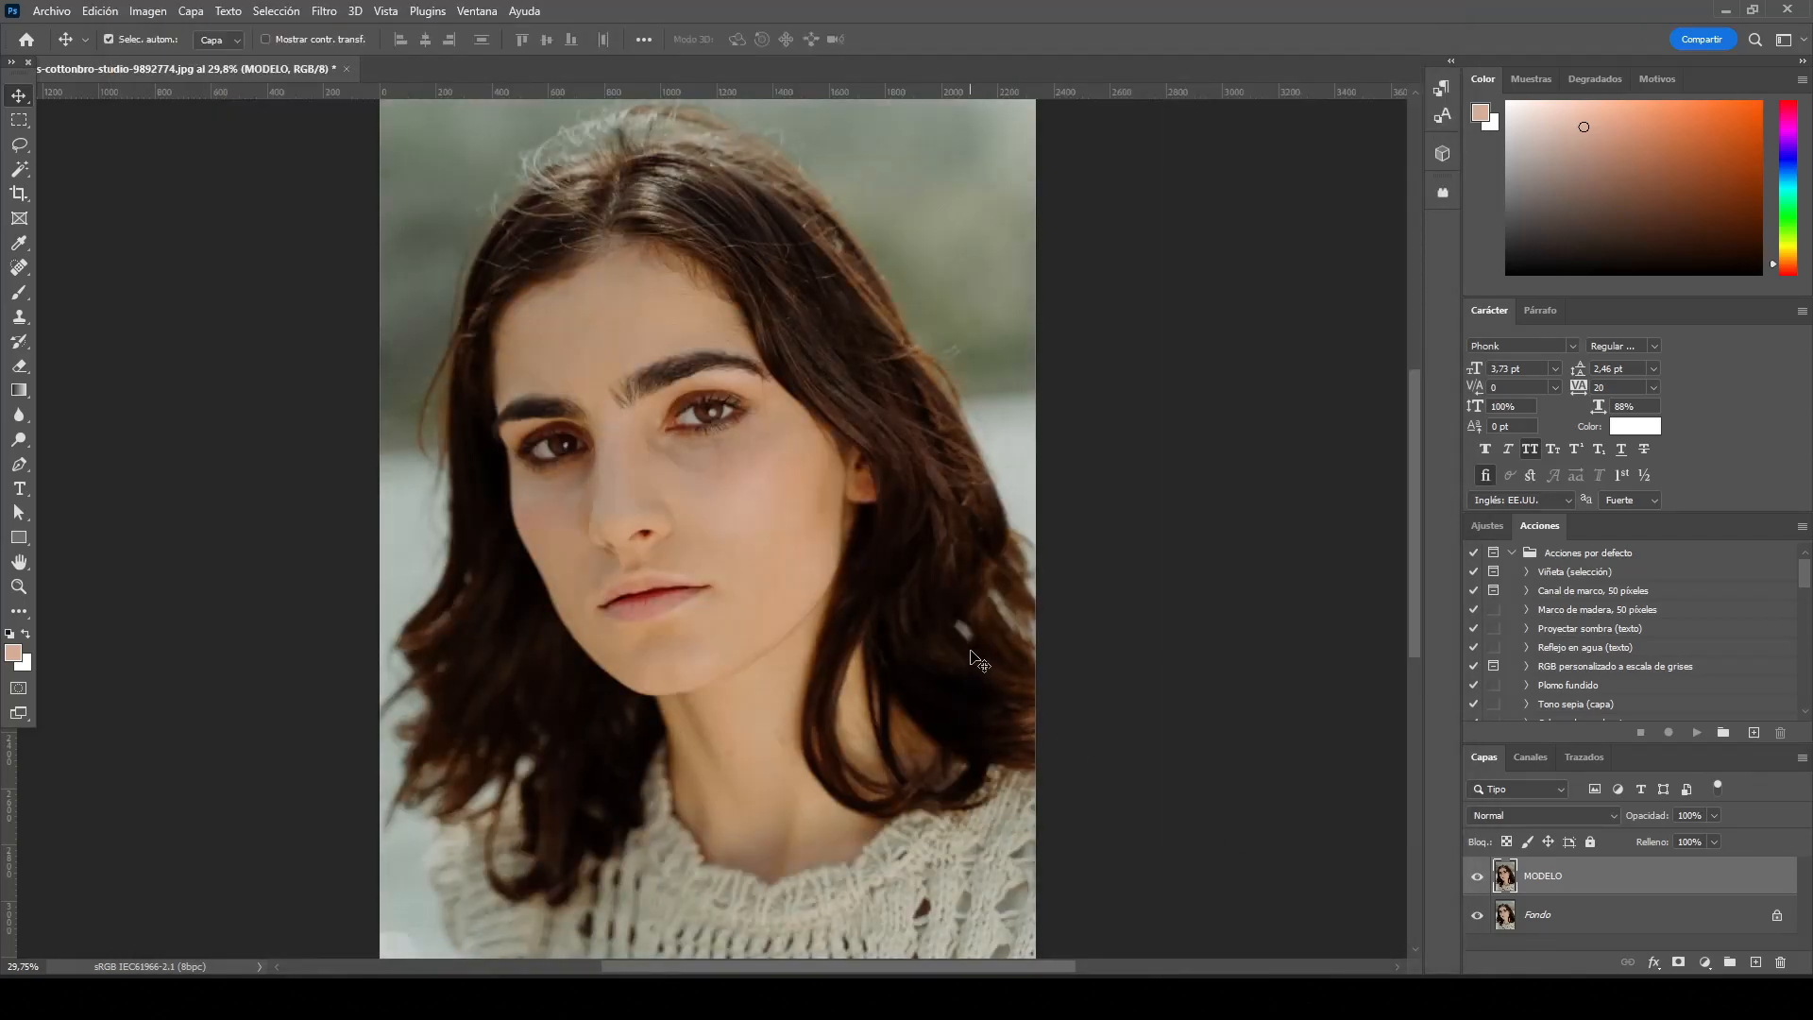
- Compare the filtered photo with the original by hiding and showing the MODELO layer, and inspect the face up close
left_click(1478, 878)
left_click(1478, 878)
scroll(674, 490, "up", 5)
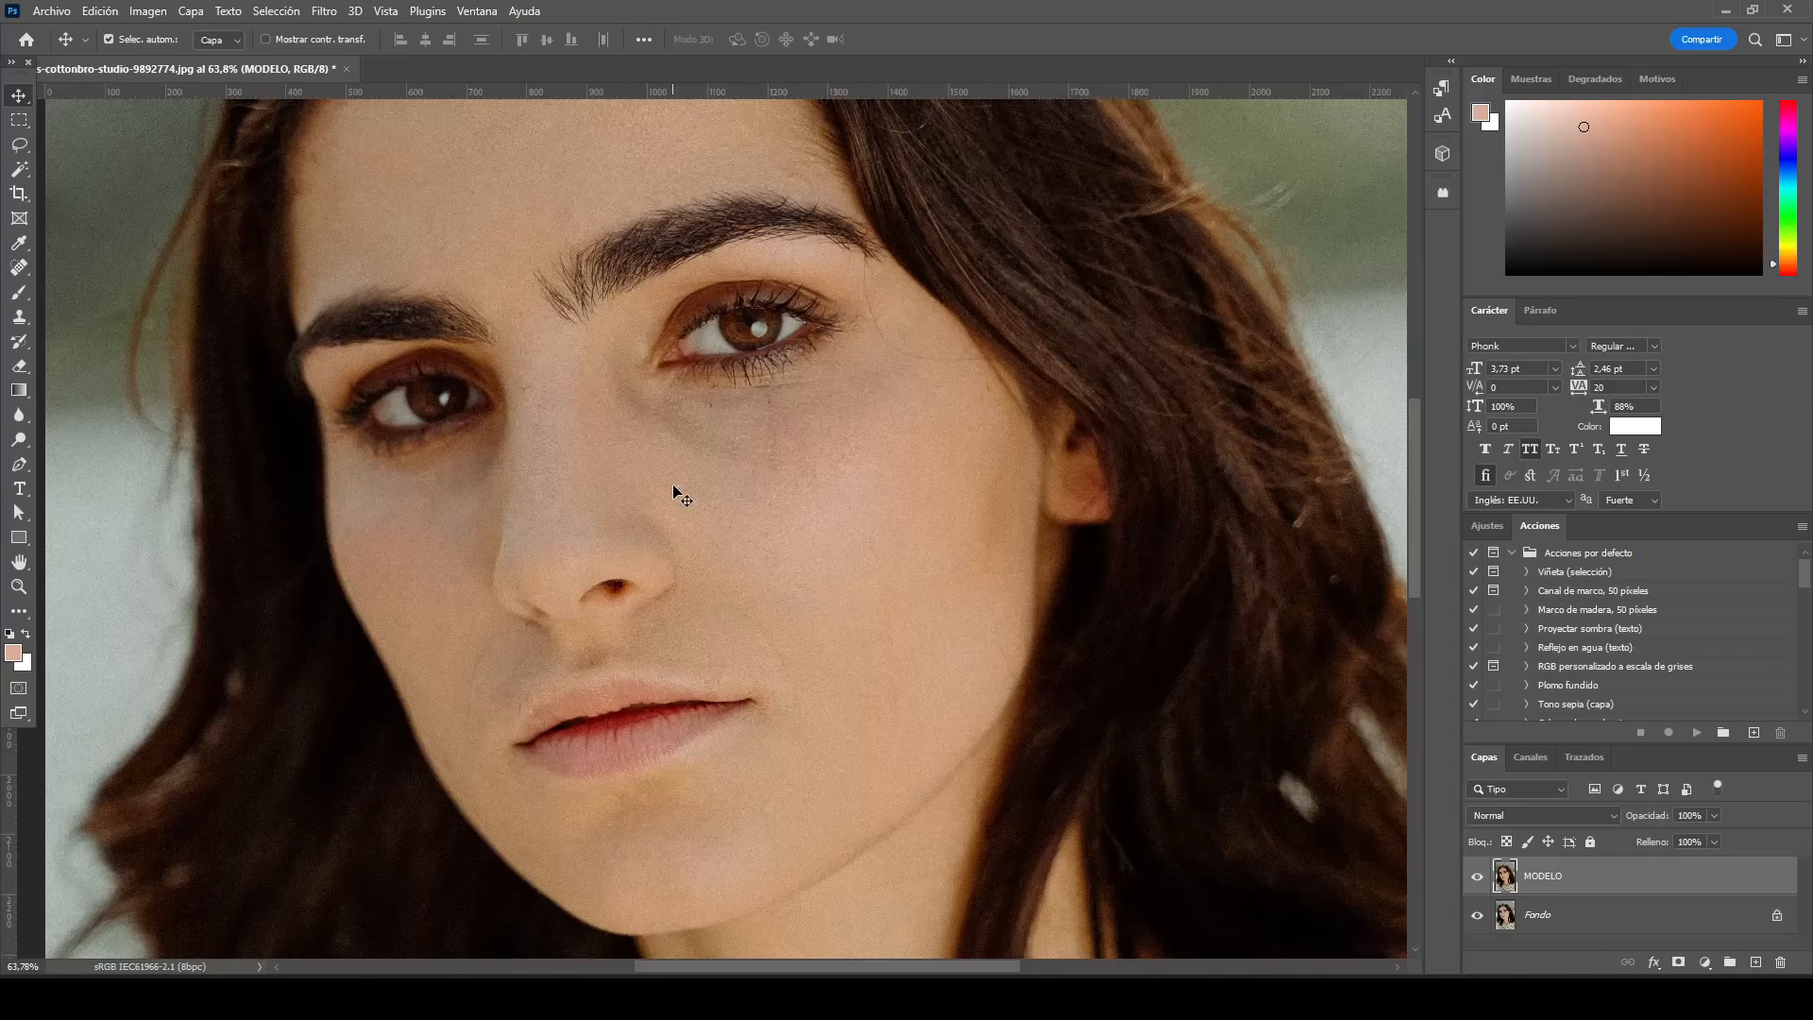
- Lighten the highlights on the model's face with the Dodge tool, adjusting the brush size between strokes
left_click(18, 439)
left_click(157, 442)
scroll(746, 312, "up", 8)
right_click(733, 377)
left_click_drag(741, 389, 1061, 321)
scroll(399, 500, "down", 8)
scroll(567, 355, "up", 5)
scroll(555, 564, "down", 3)
right_click(383, 555)
key("Return")
left_click_drag(545, 643, 642, 699)
scroll(402, 540, "down", 3)
left_click_drag(893, 288, 812, 398)
scroll(874, 462, "down", 2)
scroll(854, 364, "up", 2)
right_click(846, 355)
left_click_drag(1020, 438, 1033, 438)
left_click_drag(891, 321, 814, 425)
scroll(895, 397, "down", 8)
scroll(790, 661, "up", 3)
scroll(707, 528, "up", 7)
- Darken the shadows of the face with the Burn tool, using a size 59 brush on midtones at 2% exposure
right_click(18, 439)
left_click(113, 458)
scroll(870, 535, "down", 4)
scroll(701, 544, "up", 4)
right_click(705, 544)
left_click(808, 636)
left_click(624, 576)
scroll(633, 395, "down", 5)
scroll(690, 563, "up", 4)
scroll(636, 530, "up", 3)
scroll(850, 652, "down", 4)
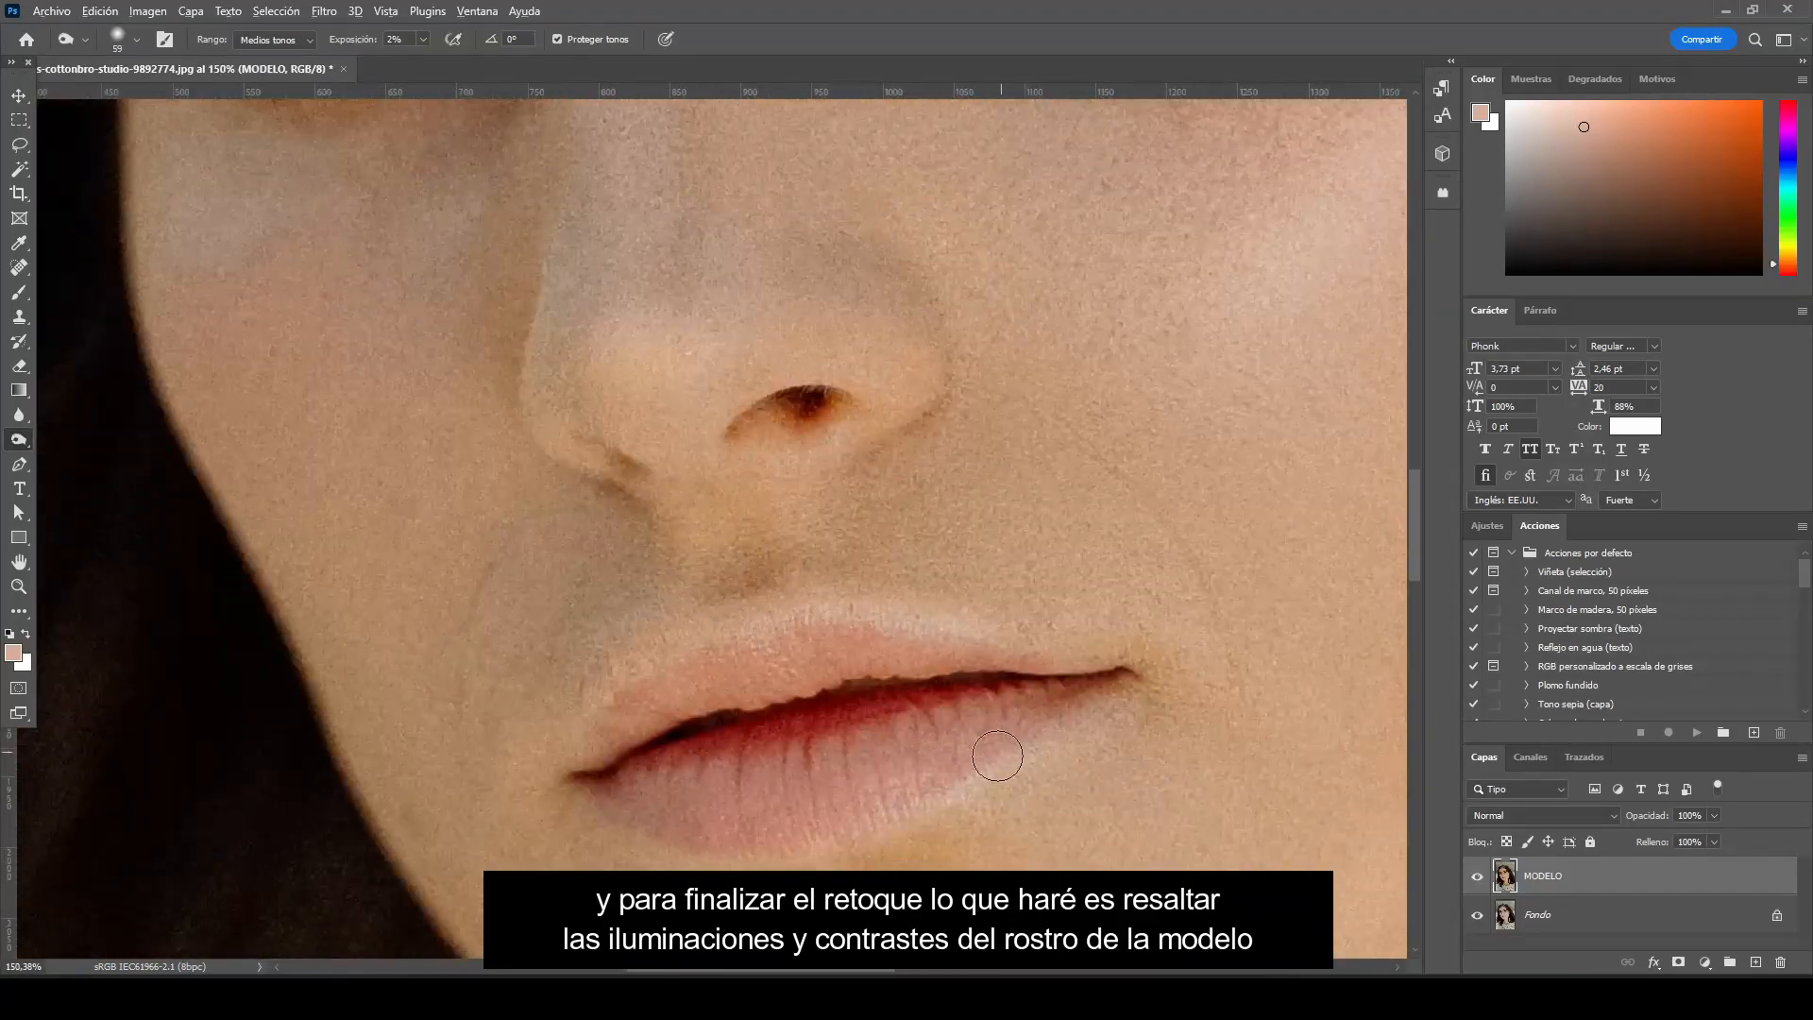
scroll(944, 718, "down", 3)
scroll(944, 425, "up", 2)
- Brighten the bridge of the nose with the Dodge tool, using a size 41 brush on midtones at 15% exposure
right_click(18, 439)
left_click(113, 439)
scroll(699, 631, "up", 2)
right_click(700, 631)
key("Return")
scroll(780, 708, "down", 10)
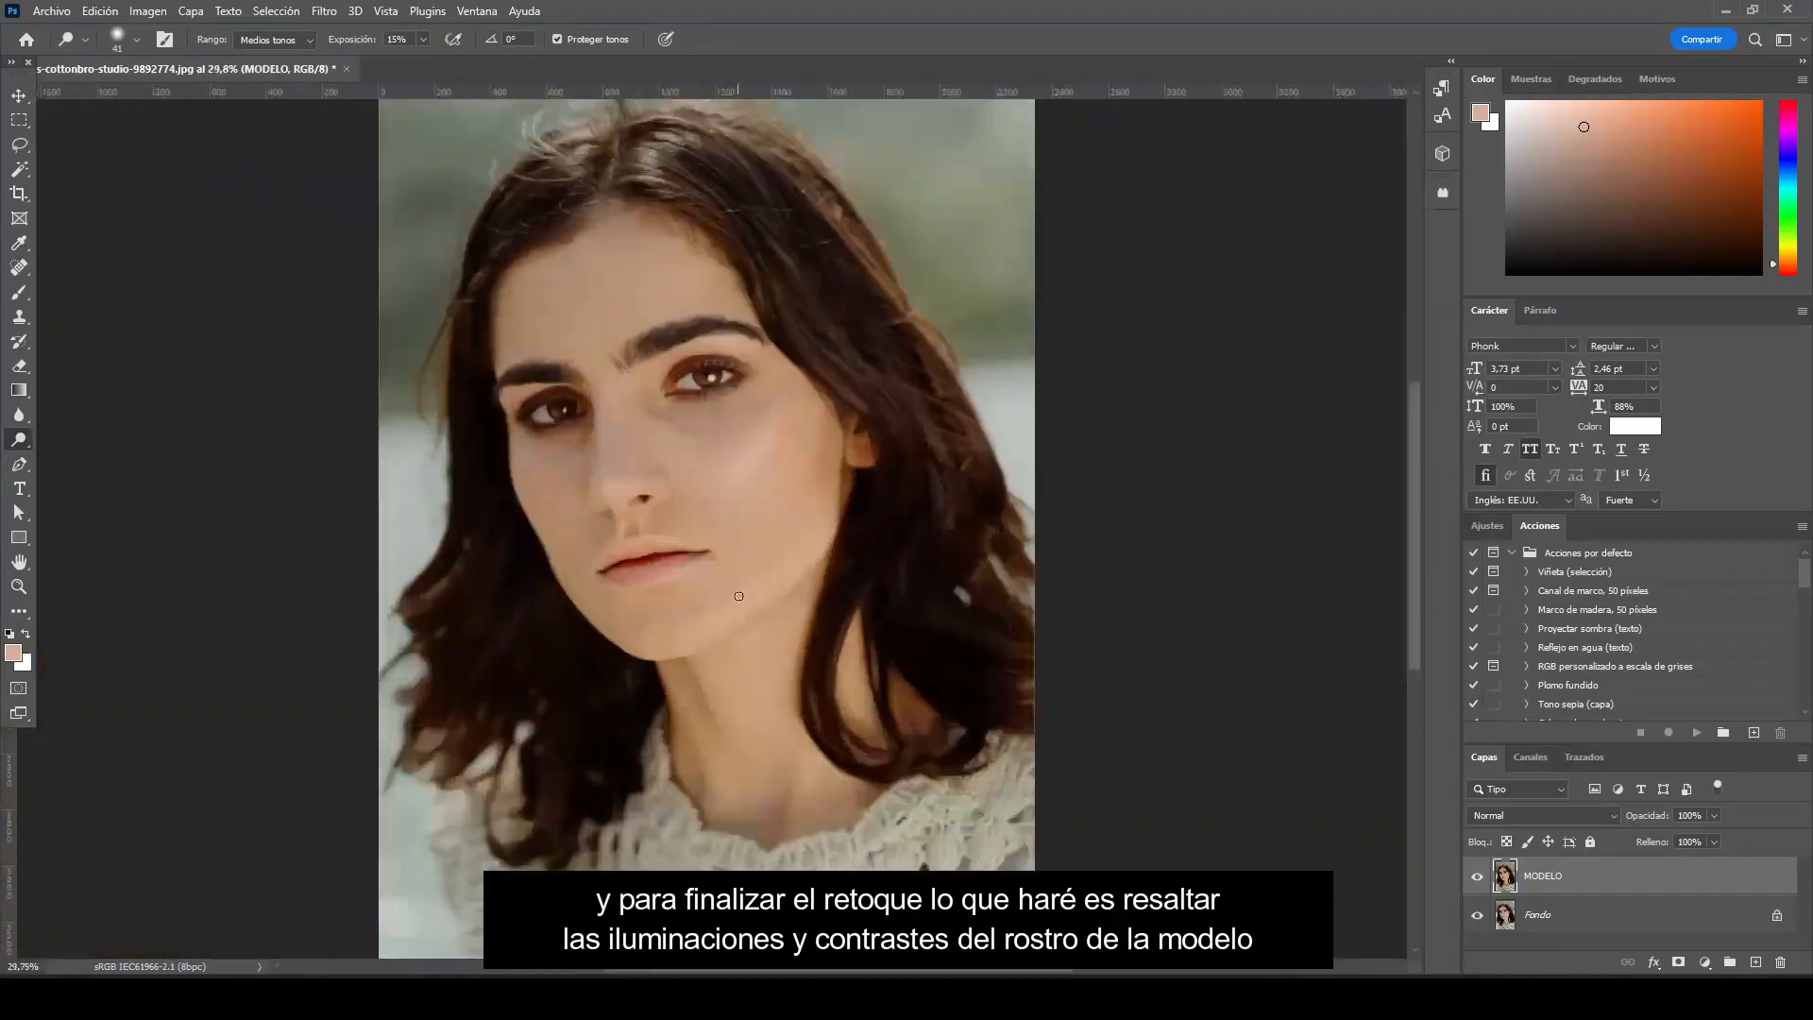
scroll(652, 311, "up", 7)
left_click_drag(609, 387, 609, 519)
- Refine the facial shadows with the Burn tool at 2% exposure and a size 44 brush, comparing against the original layer
right_click(18, 439)
left_click(164, 458)
scroll(614, 425, "down", 10)
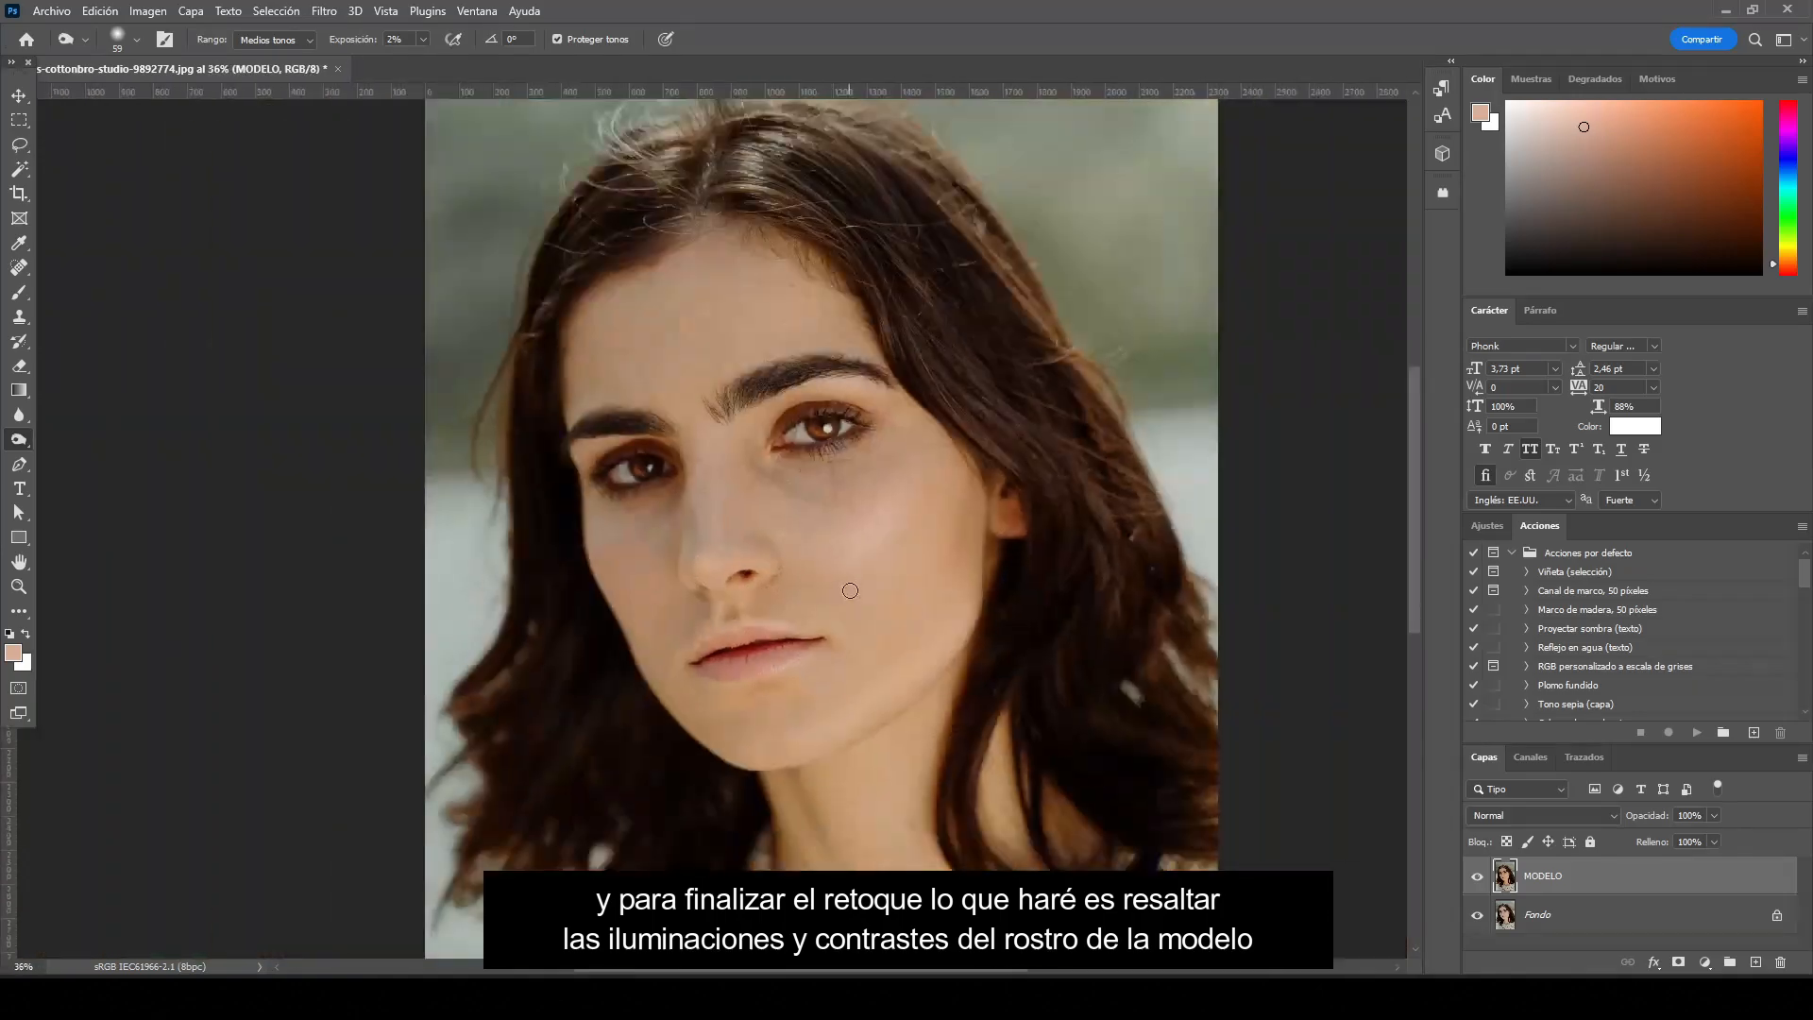
left_click(1478, 878)
scroll(675, 371, "up", 5)
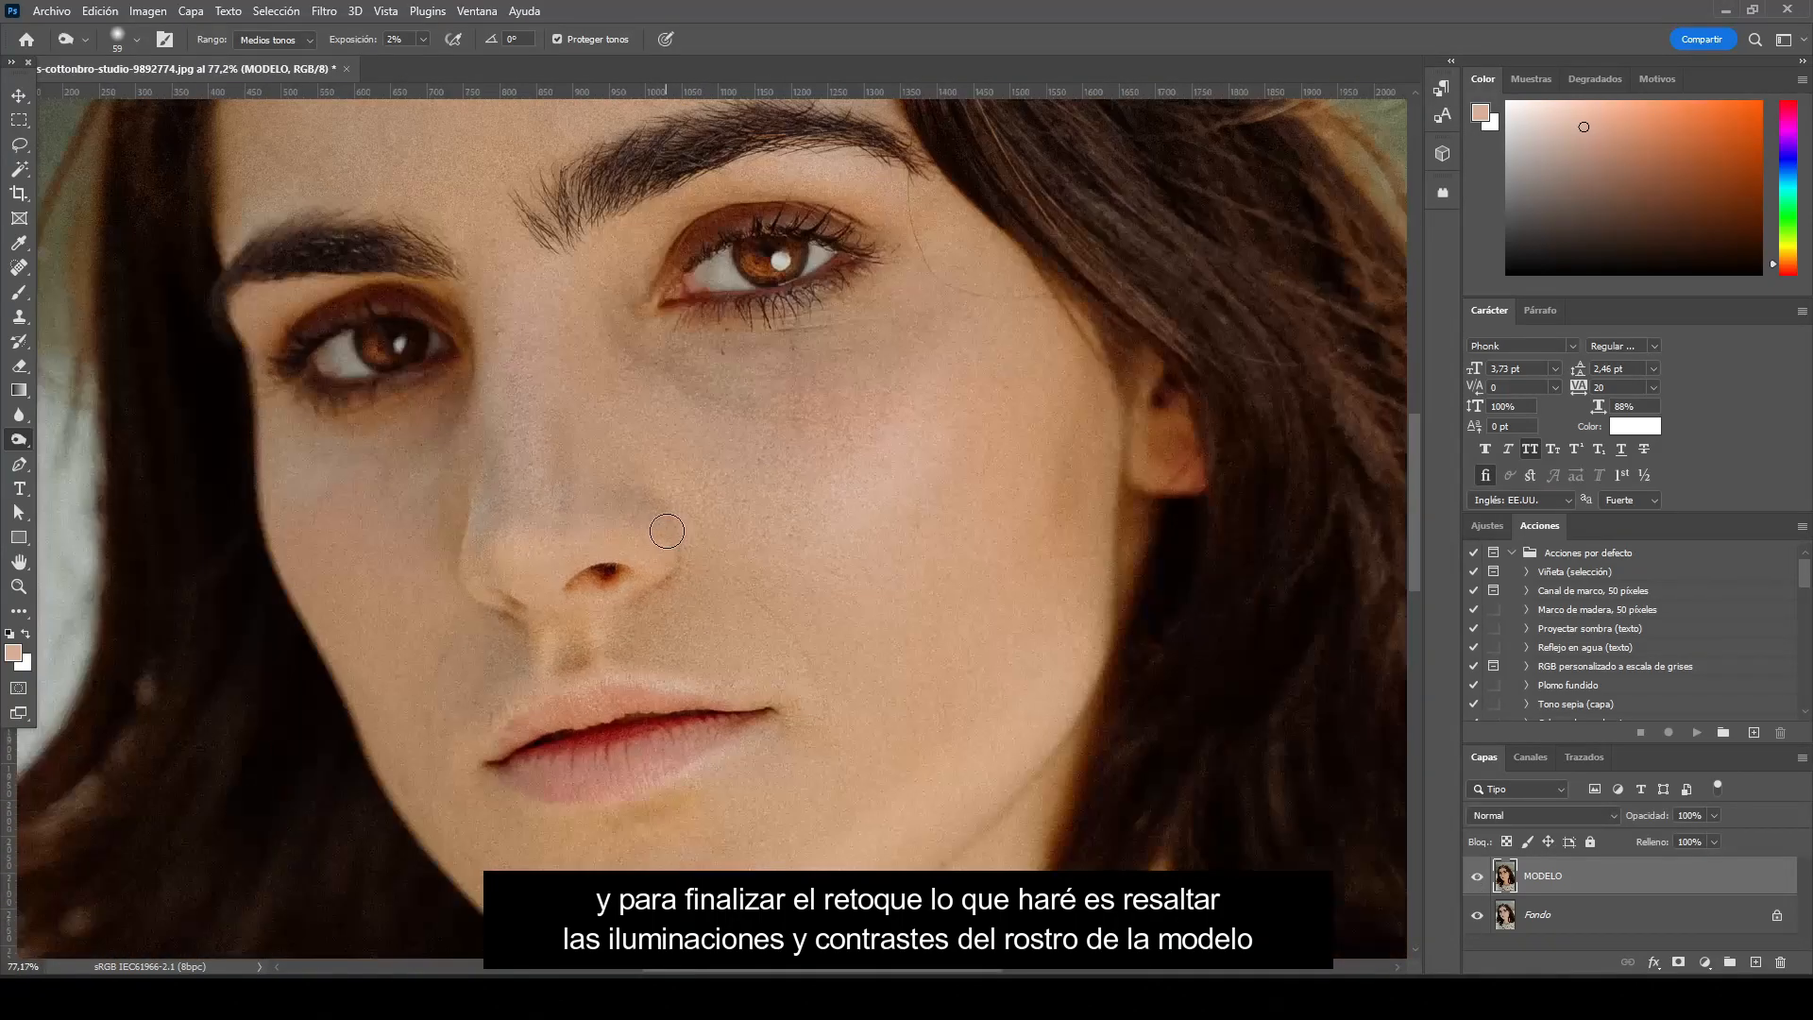
right_click(636, 397)
left_click_drag(763, 445, 753, 445)
key("Return")
scroll(603, 430, "down", 6)
scroll(676, 444, "down", 3)
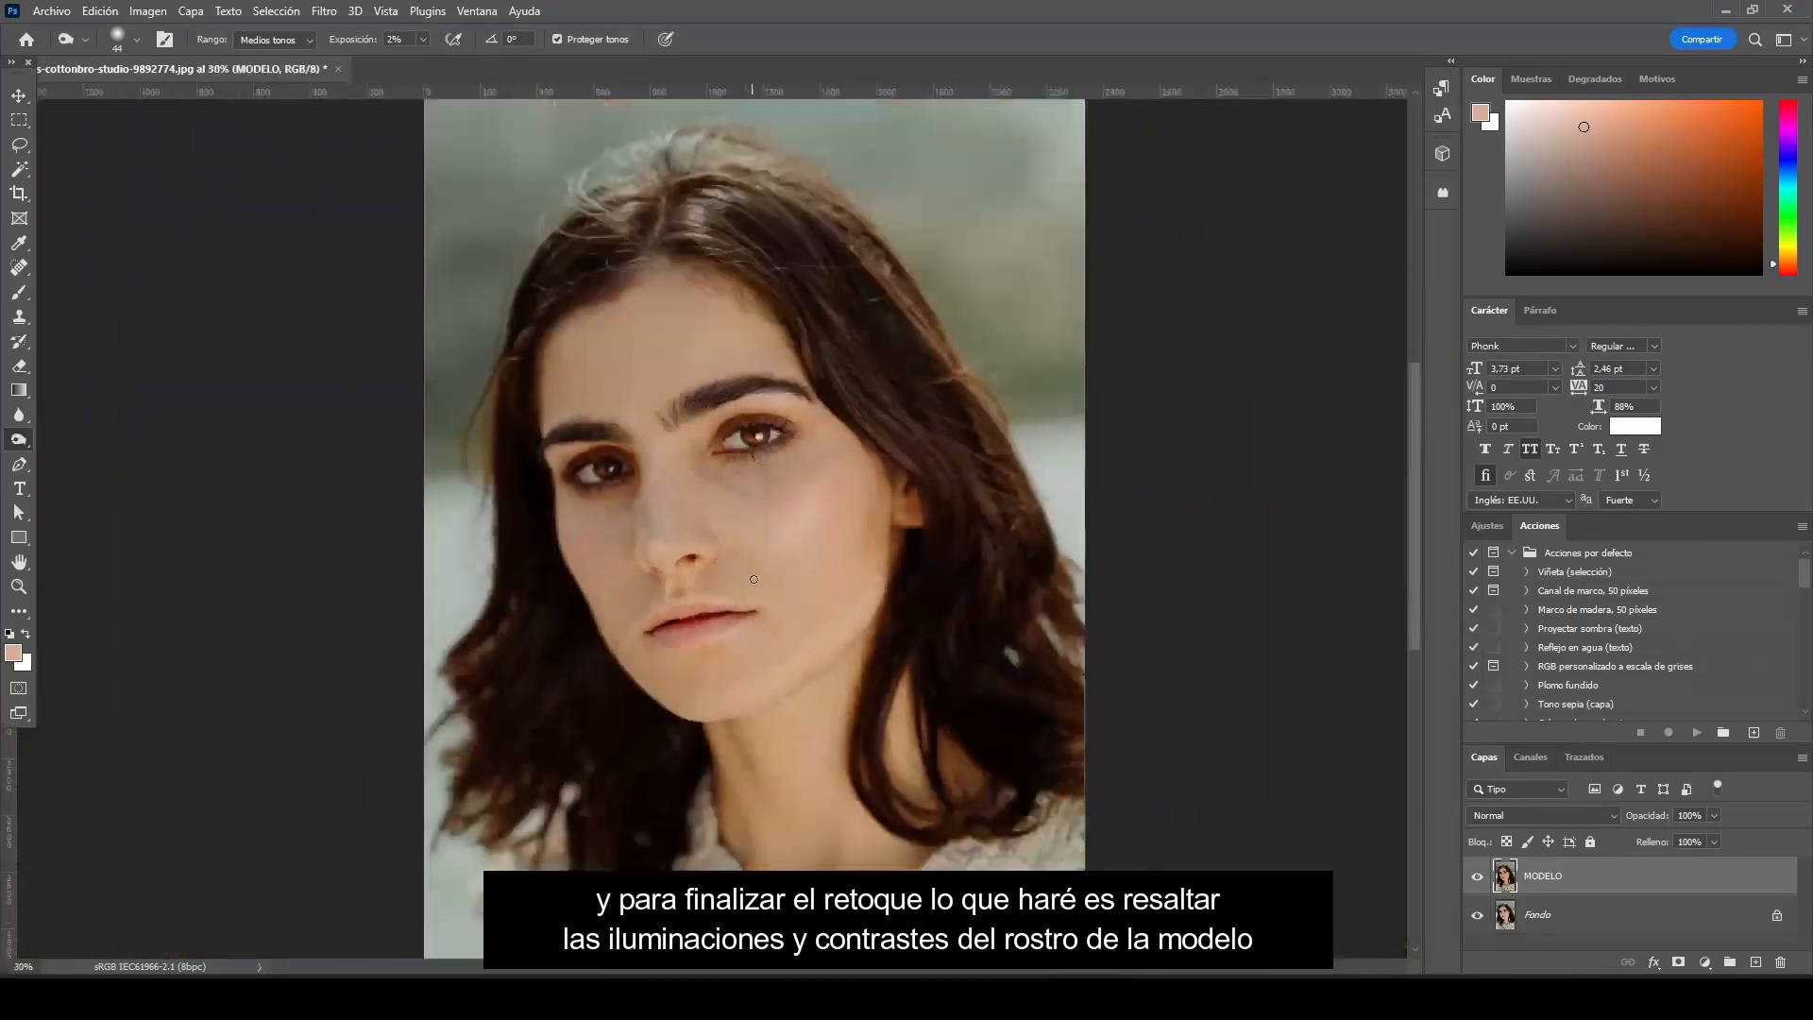
key("v")
left_click(1084, 500)
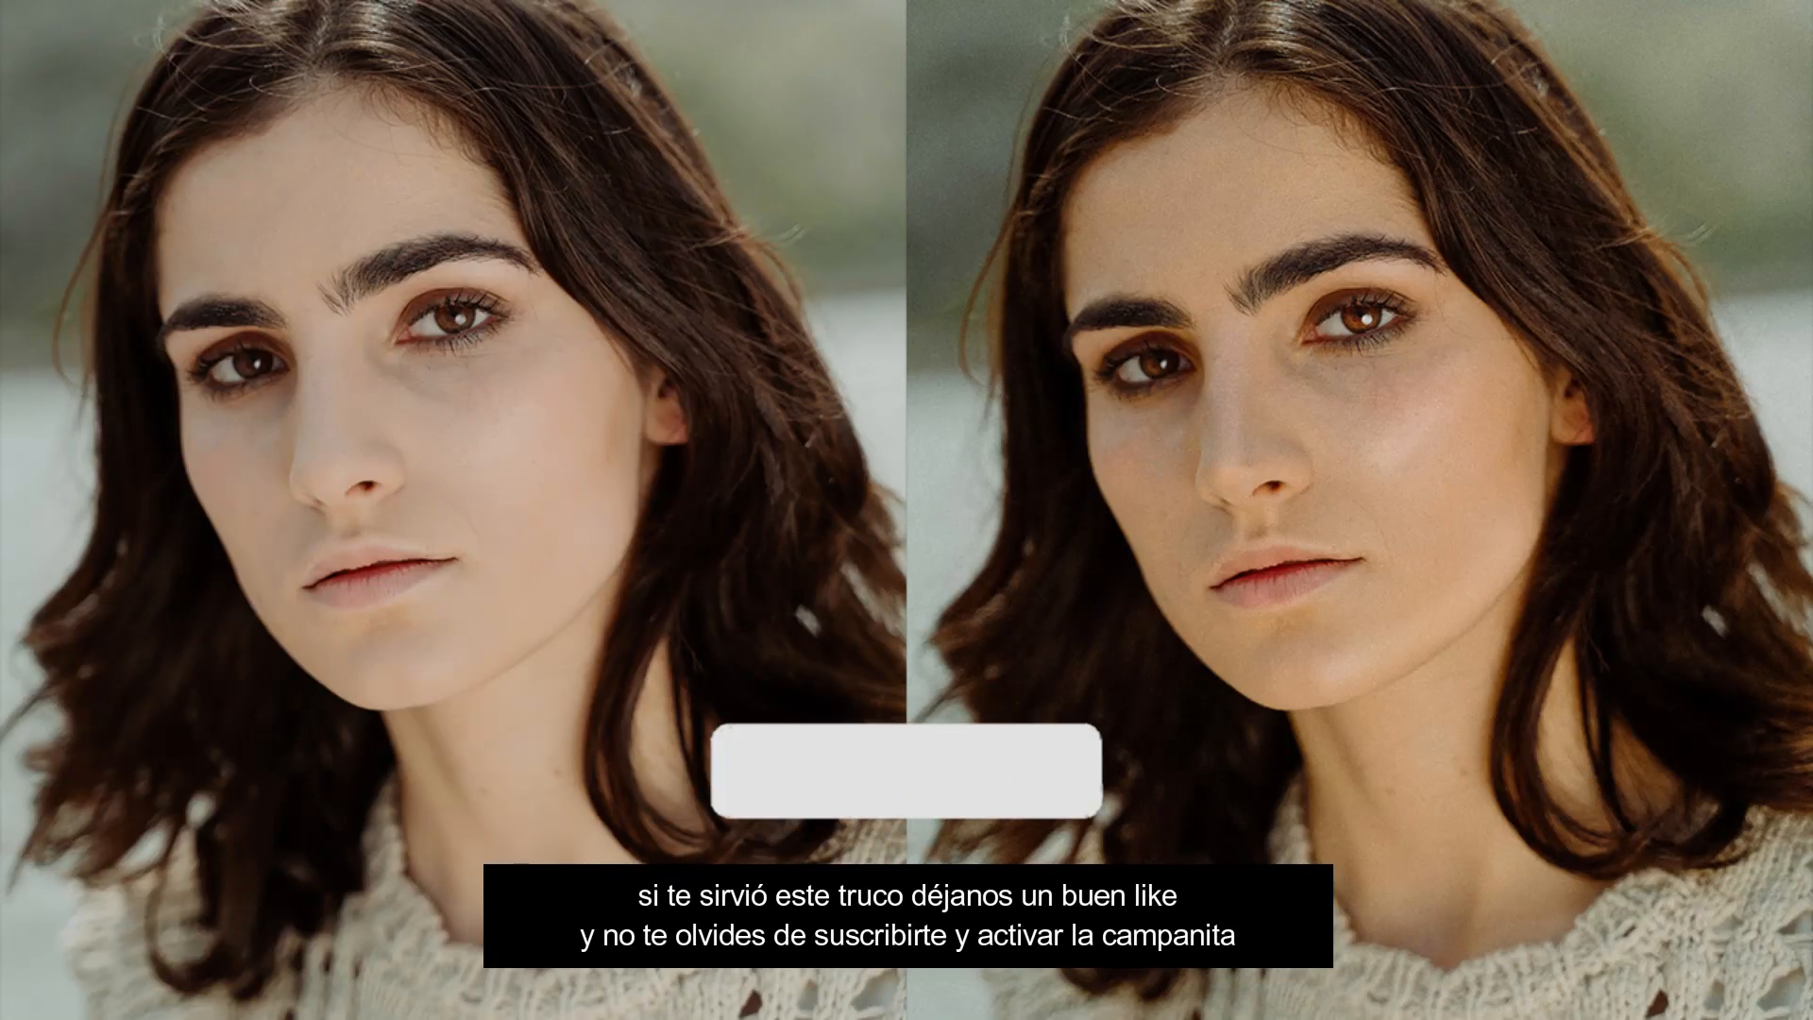